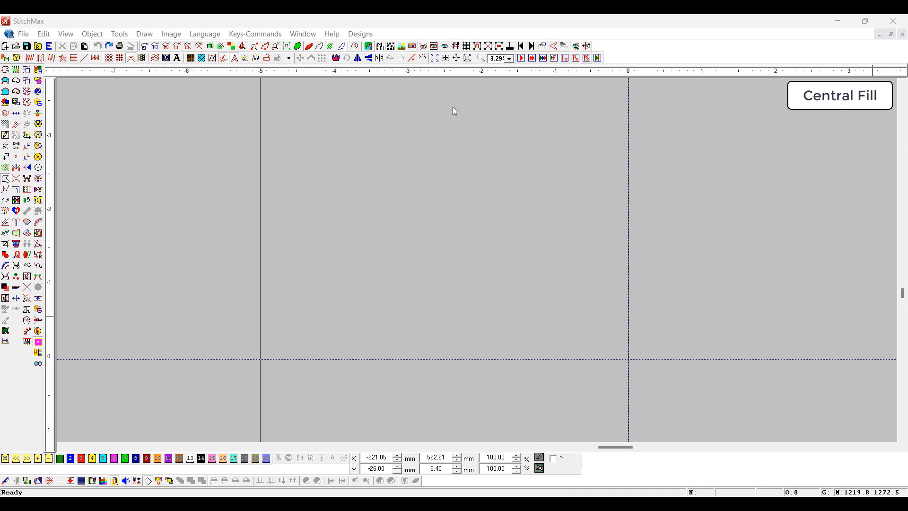
- Draw a horizontal central fill column about 45 mm long and generate its satin stitches
{"action": "left_click", "coordinate": [5, 70]}
{"action": "left_click", "coordinate": [96, 58]}
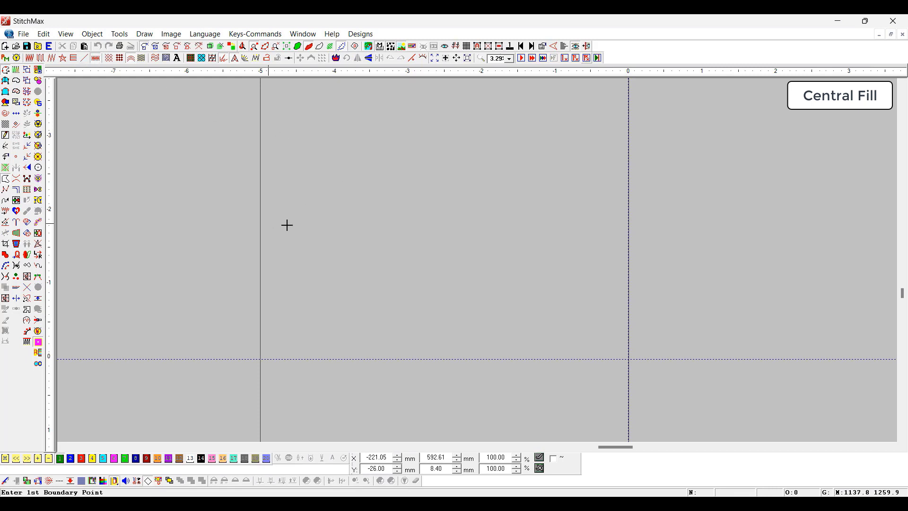
{"action": "scroll", "coordinate": [337, 217], "scroll_direction": "up", "scroll_amount": 1}
{"action": "left_click", "coordinate": [265, 224]}
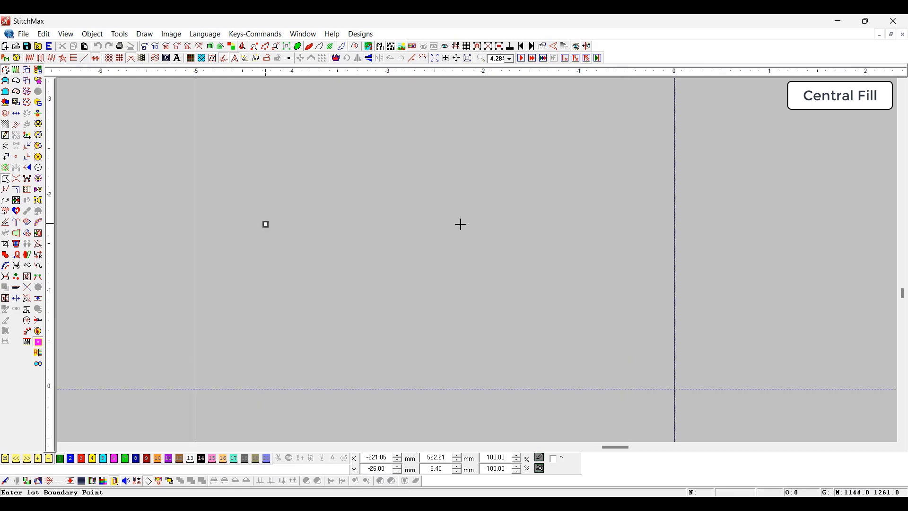
{"action": "left_click", "coordinate": [695, 221]}
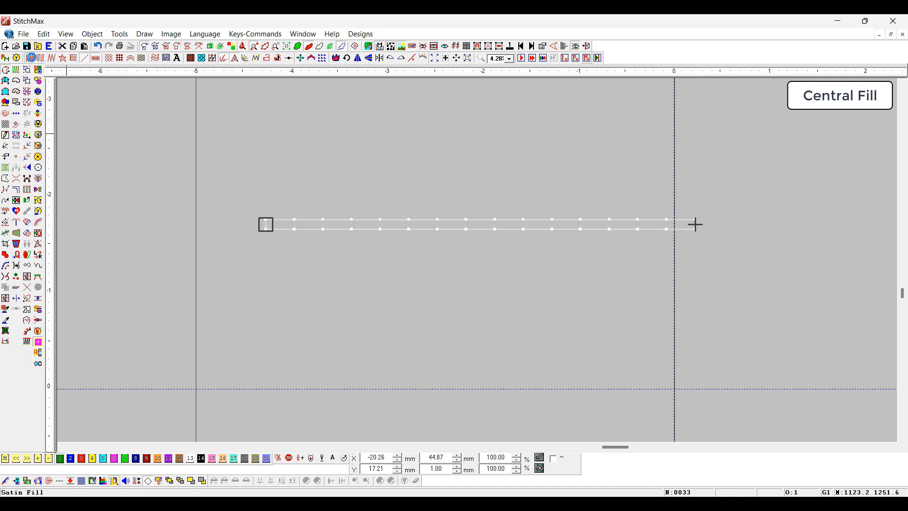
{"action": "key", "text": "Return"}
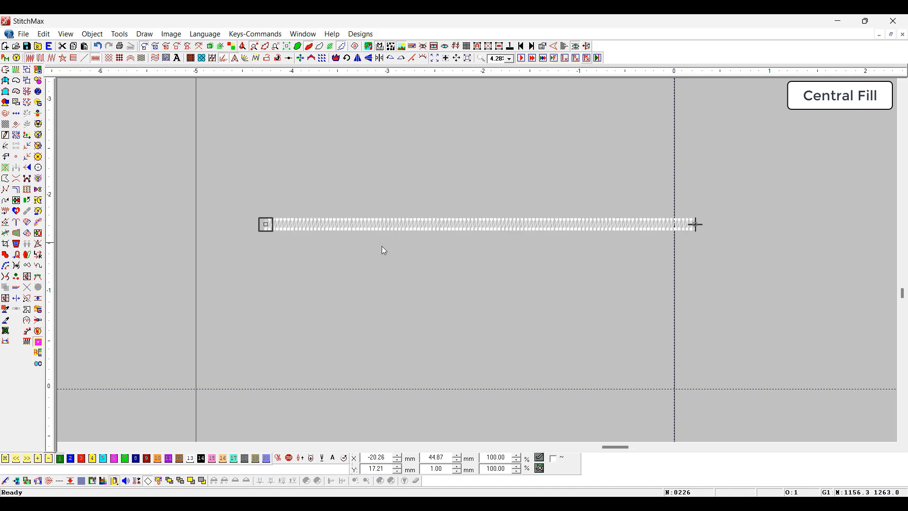
- Set the central fill's column width to 3 mm
{"action": "left_click", "coordinate": [97, 66]}
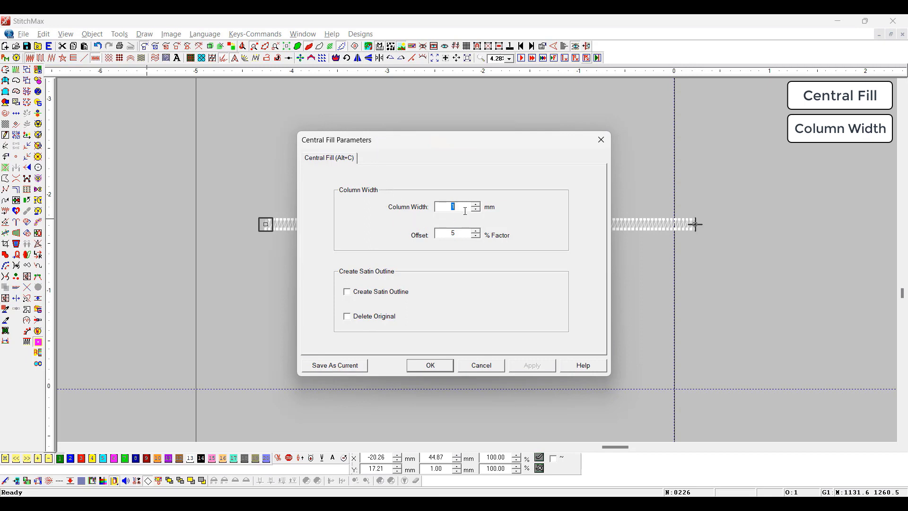
{"action": "left_click_drag", "start_coordinate": [490, 142], "coordinate": [215, 215]}
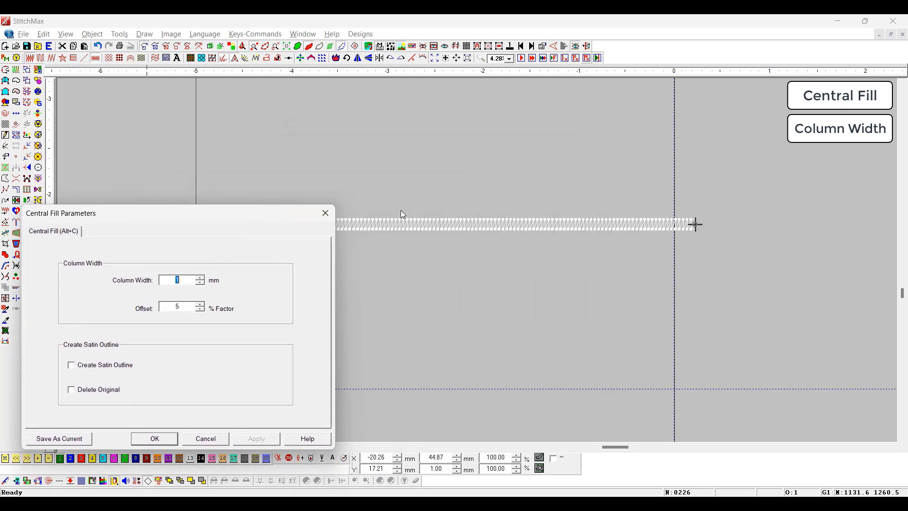
{"action": "left_click_drag", "start_coordinate": [269, 212], "coordinate": [460, 152]}
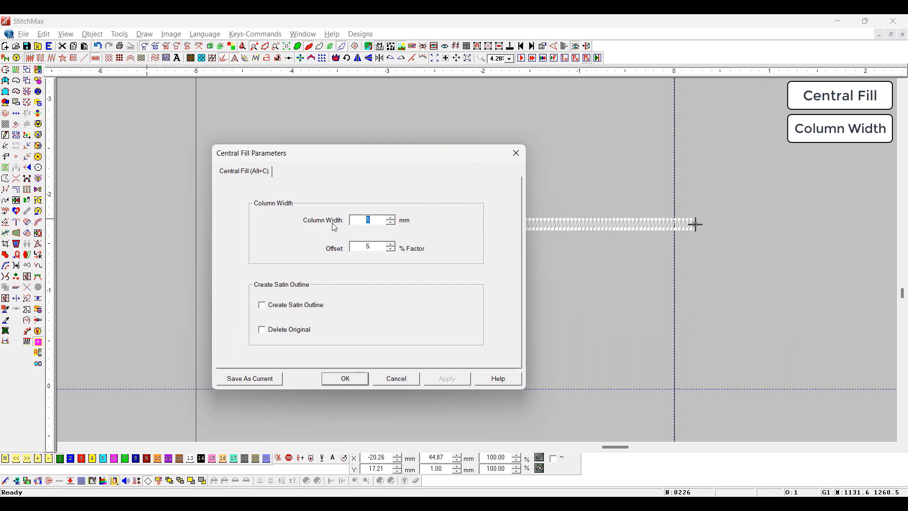
{"action": "type", "text": "3"}
{"action": "key", "text": "Return"}
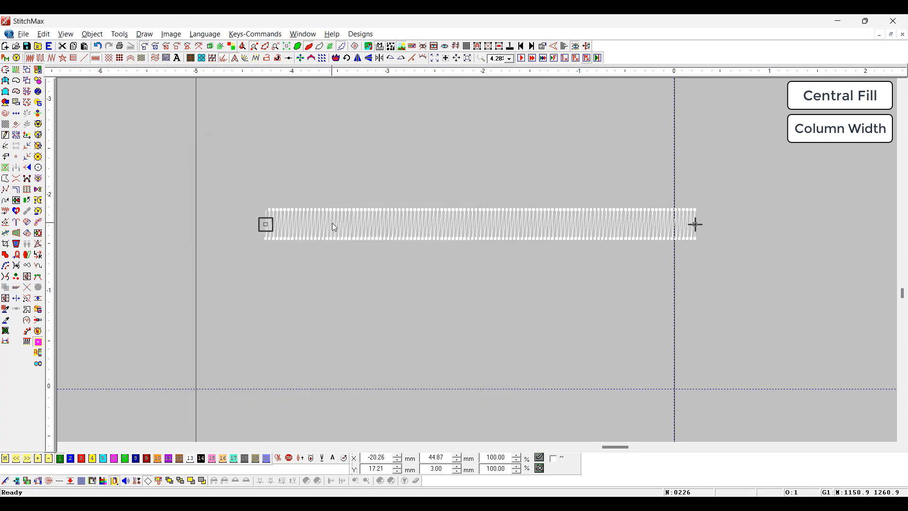
- Measure the stitched column's width from its lower edge to its upper edge
{"action": "left_click", "coordinate": [350, 237]}
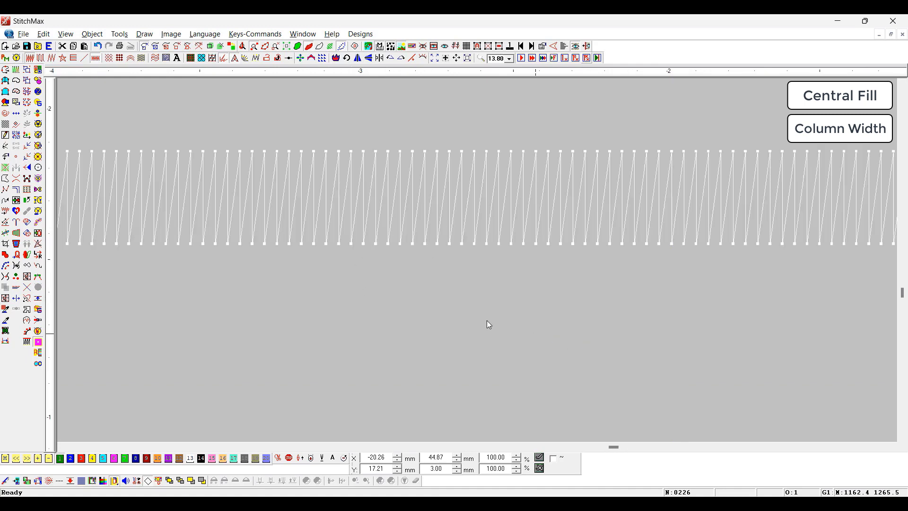
{"action": "key", "text": "m"}
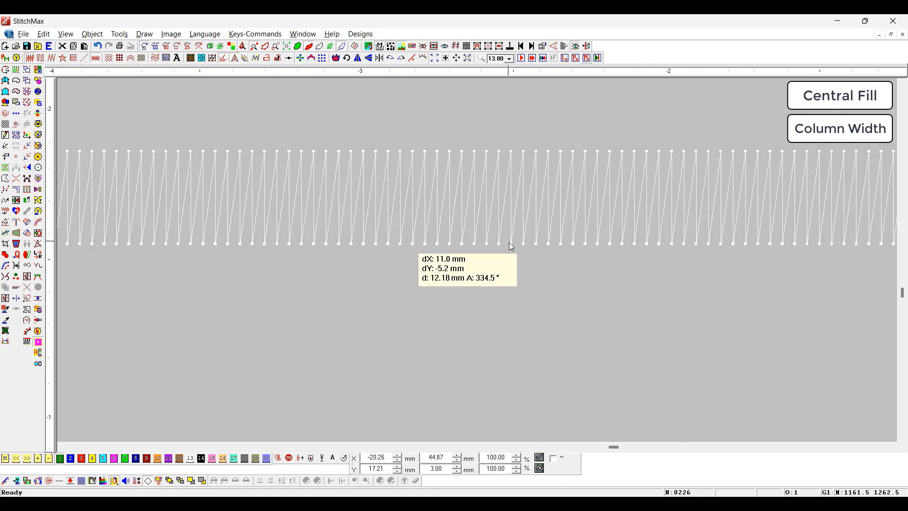
{"action": "left_click_drag", "start_coordinate": [512, 243], "coordinate": [515, 148]}
{"action": "scroll", "coordinate": [517, 228], "scroll_direction": "down", "scroll_amount": 3}
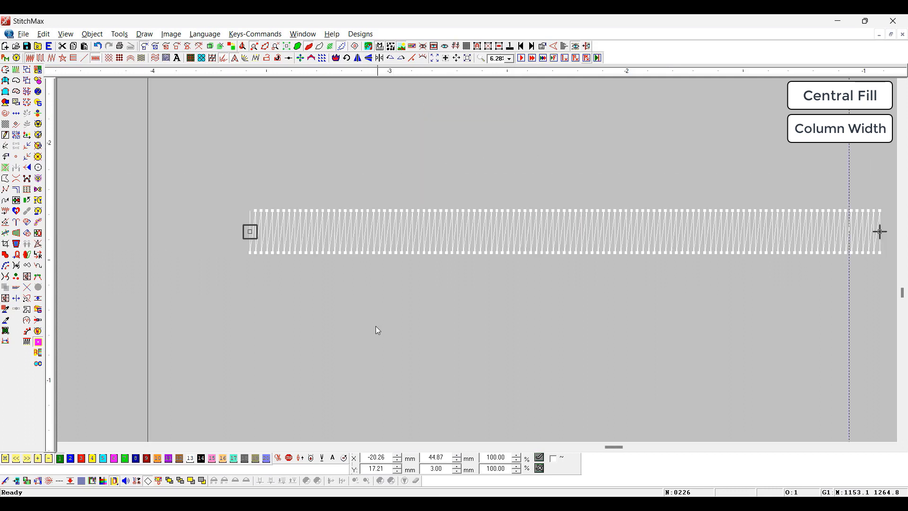
- Deselect the column and display the centre line running through its stitches
{"action": "left_click", "coordinate": [224, 235]}
{"action": "key", "text": "l"}
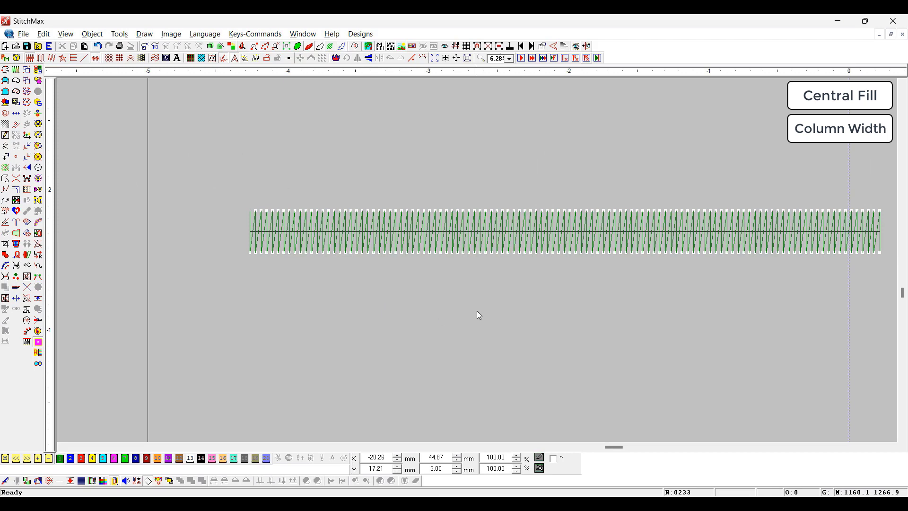
{"action": "key", "text": "Right"}
- Set the column width of the central fill to 5 mm
{"action": "left_click", "coordinate": [435, 211]}
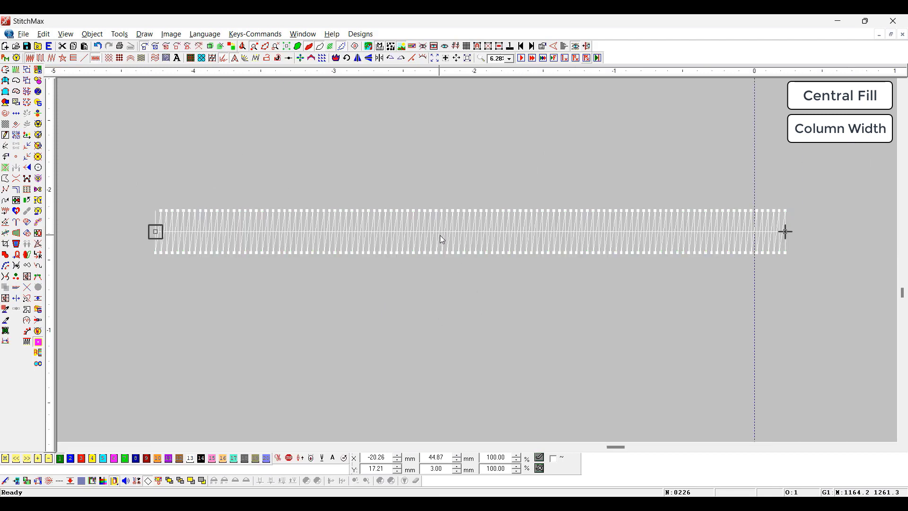
{"action": "key", "text": "alt+c"}
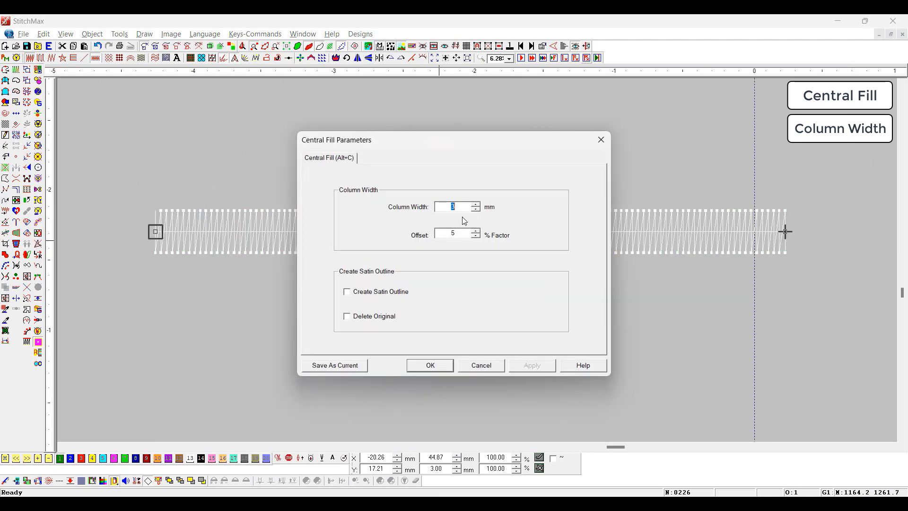
{"action": "type", "text": "5"}
{"action": "key", "text": "Return"}
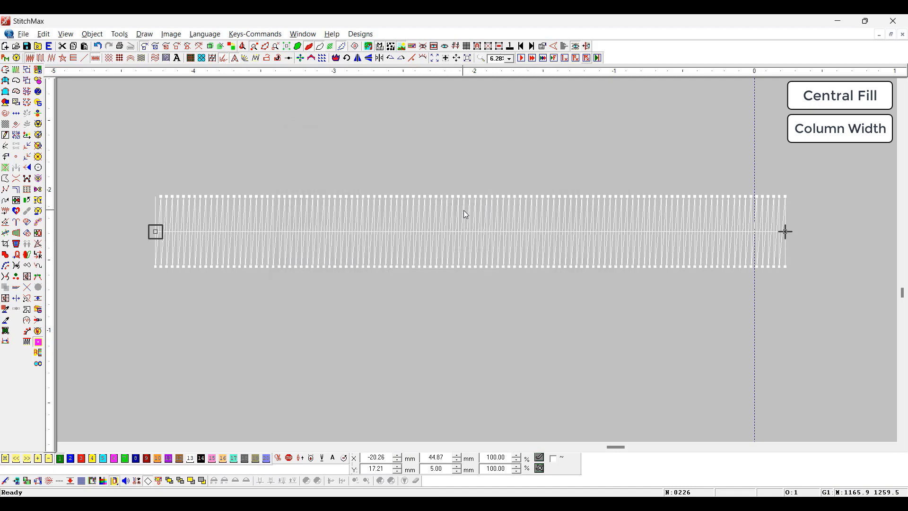
{"action": "scroll", "coordinate": [414, 284], "scroll_direction": "down", "scroll_amount": 2}
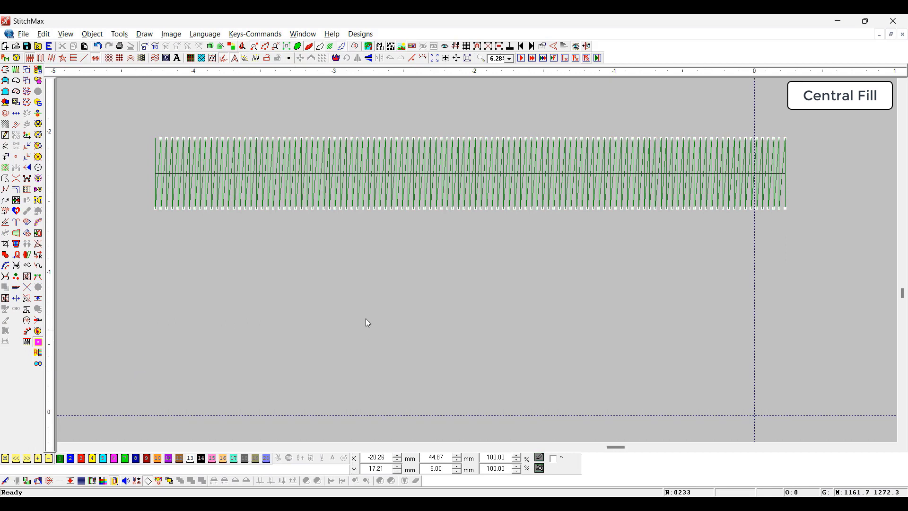
- Draw a second horizontal central fill column about 39 mm long below the first, with a column width of 5 mm
{"action": "left_click", "coordinate": [361, 194]}
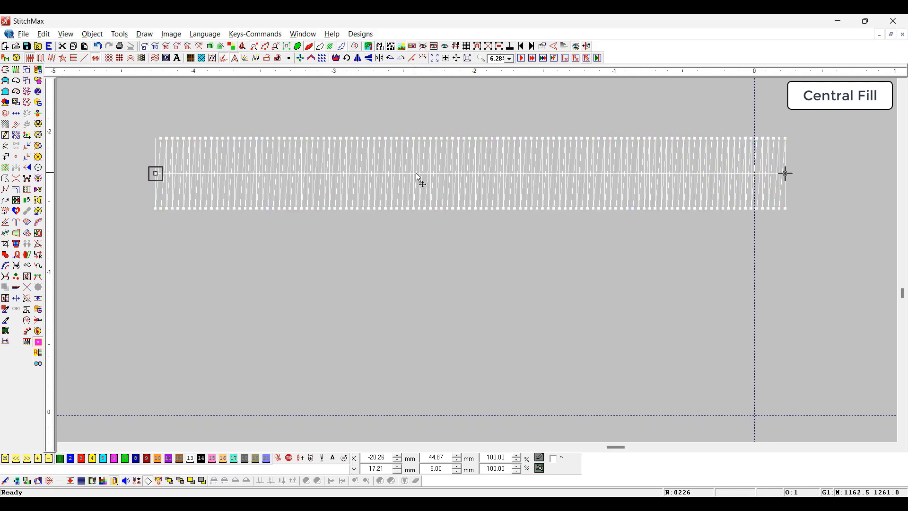
{"action": "left_click", "coordinate": [6, 70]}
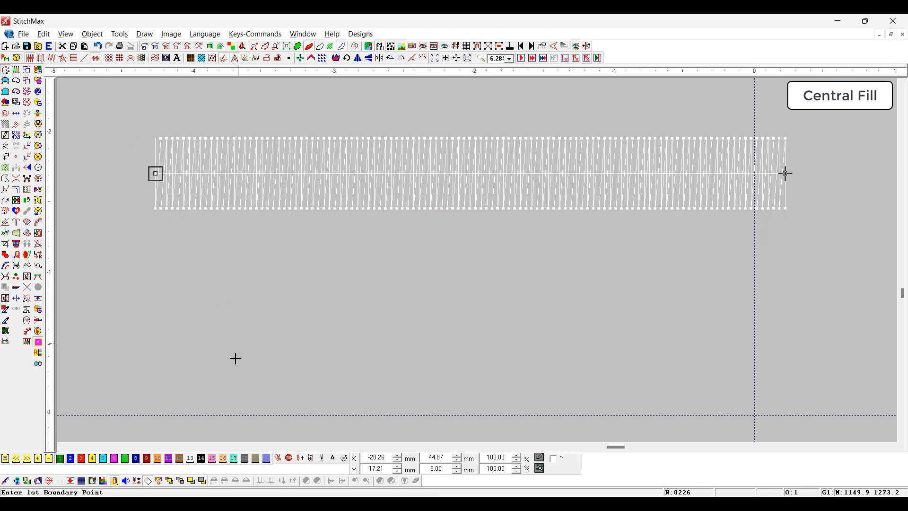
{"action": "left_click", "coordinate": [185, 357]}
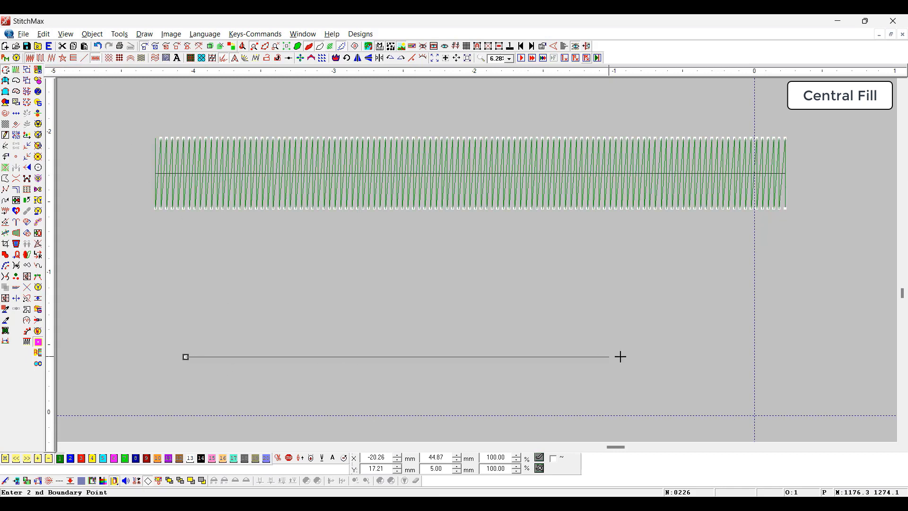
{"action": "left_click", "coordinate": [734, 325]}
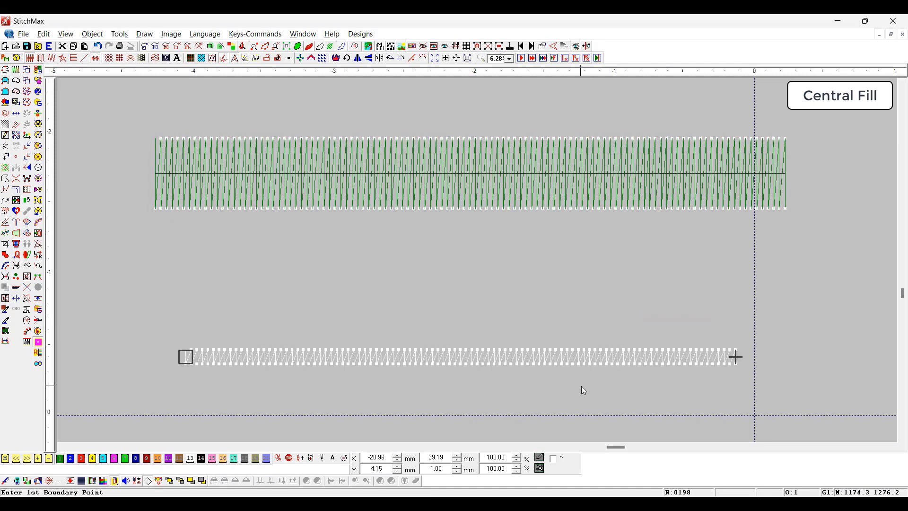
{"action": "right_click", "coordinate": [583, 390]}
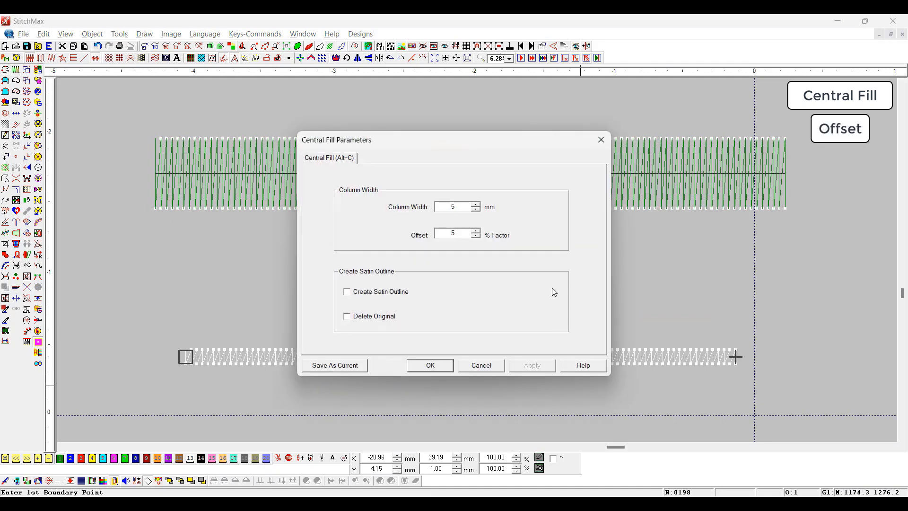
{"action": "key", "text": "Return"}
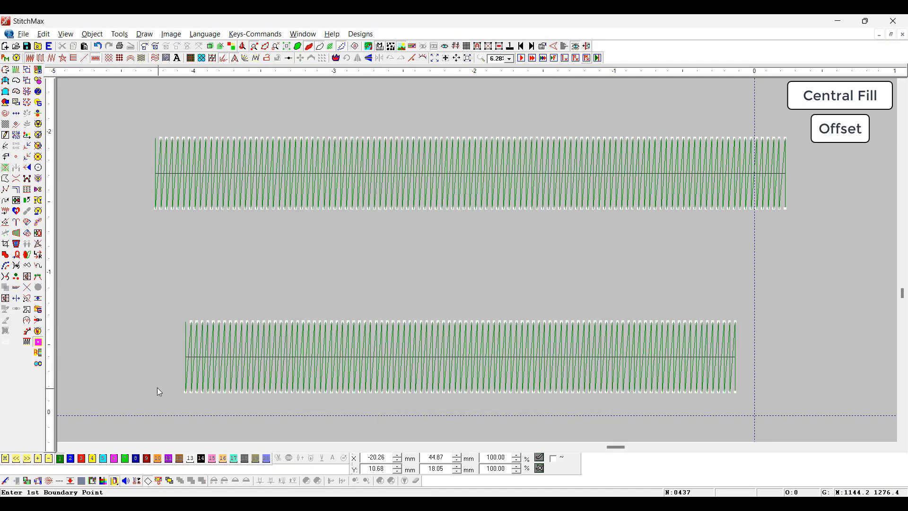
- Set the second column's offset factor to 0%
{"action": "left_click", "coordinate": [630, 353]}
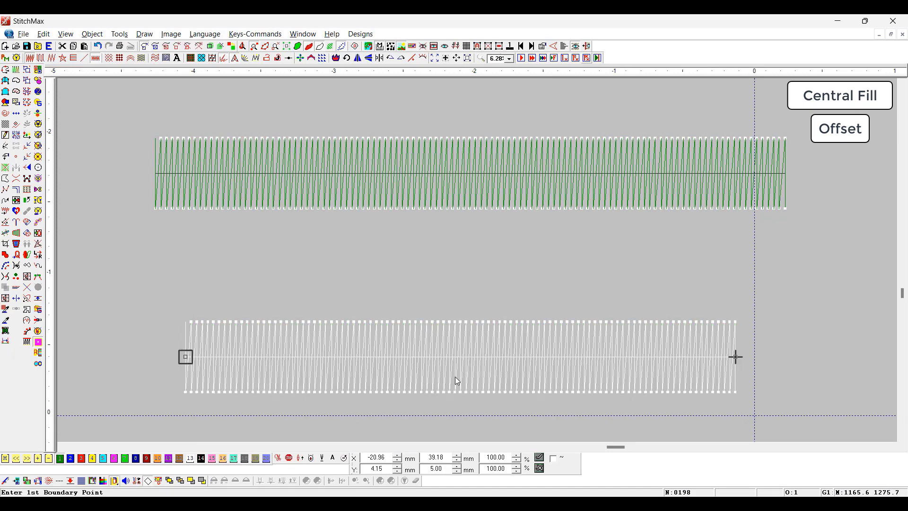
{"action": "key", "text": "alt+c"}
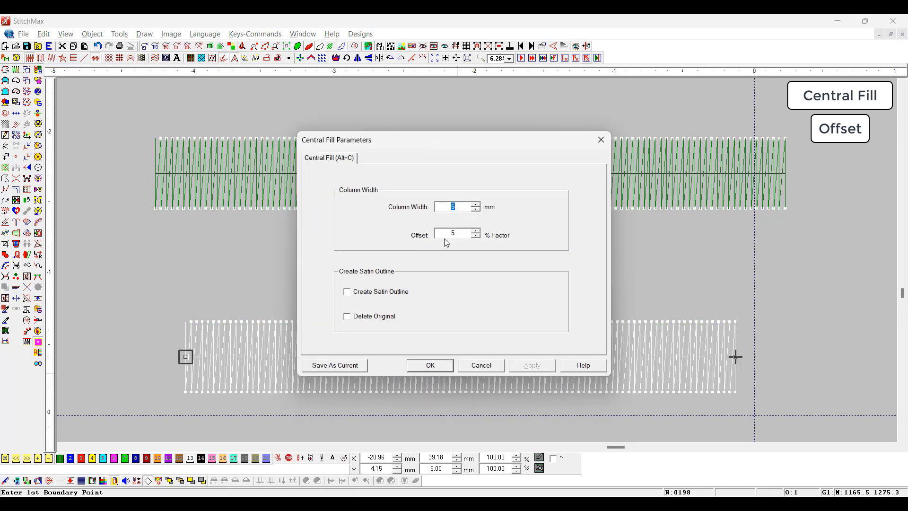
{"action": "key", "text": "Tab"}
{"action": "key", "text": "Return"}
{"action": "key", "text": "Escape"}
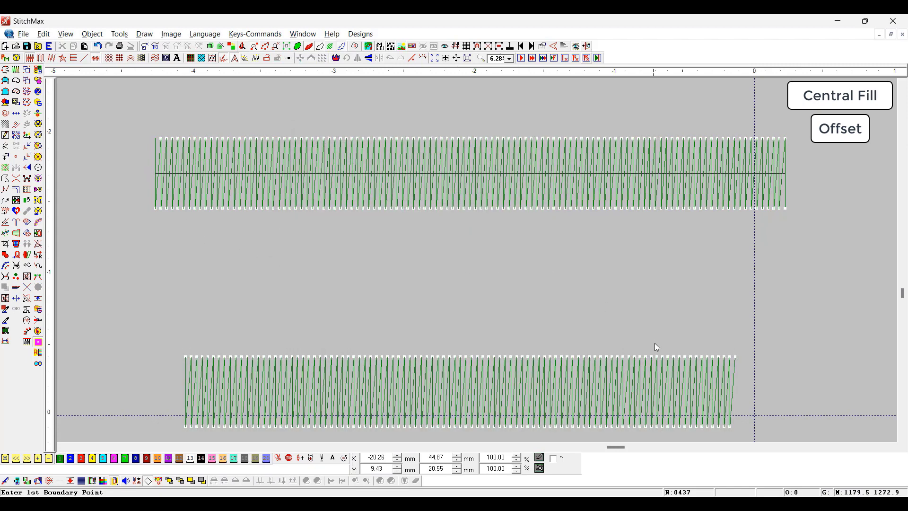
- Duplicate the second column and place the copy directly below it
{"action": "scroll", "coordinate": [654, 348], "scroll_direction": "down", "scroll_amount": 2}
{"action": "left_click", "coordinate": [432, 325]}
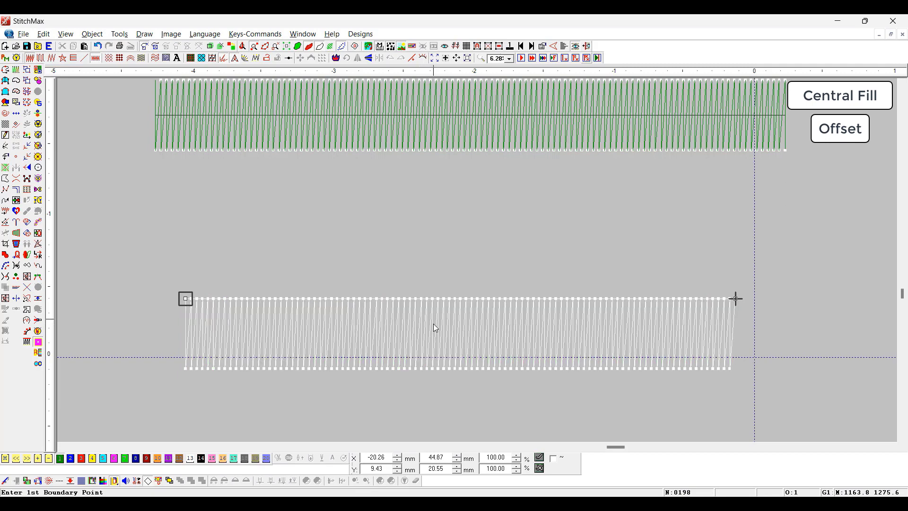
{"action": "scroll", "coordinate": [466, 317], "scroll_direction": "down", "scroll_amount": 4}
{"action": "left_click", "coordinate": [461, 184]}
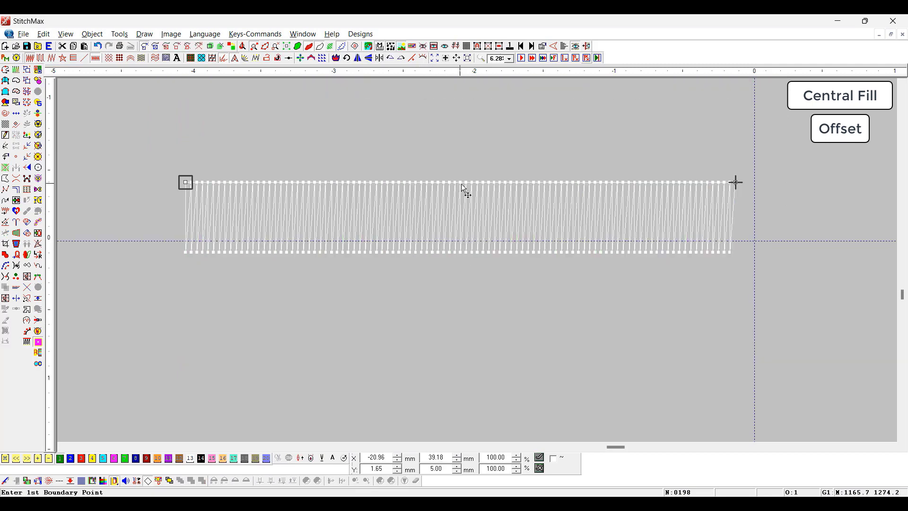
{"action": "left_click", "coordinate": [465, 343]}
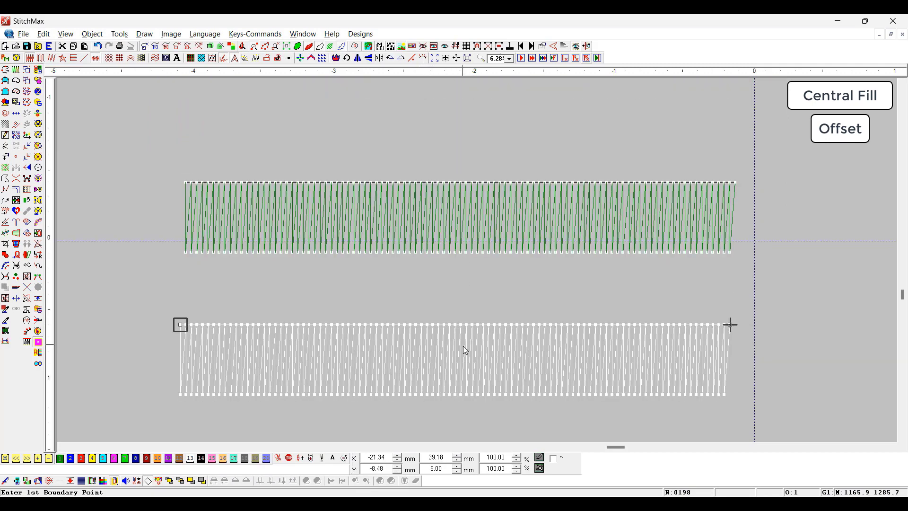
- Set the copied column's offset factor to 10% and move it down, clear of the column above
{"action": "double_click", "coordinate": [462, 347]}
{"action": "left_click", "coordinate": [461, 235]}
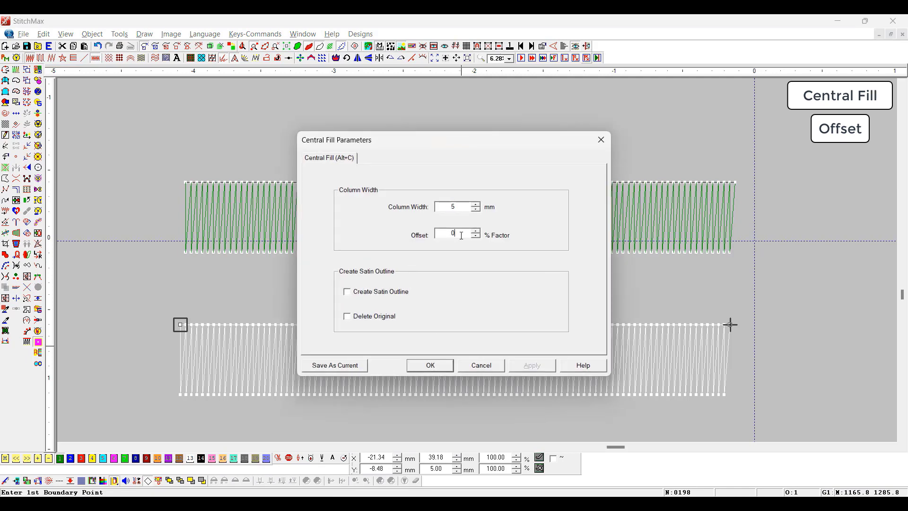
{"action": "type", "text": "10"}
{"action": "key", "text": "Return"}
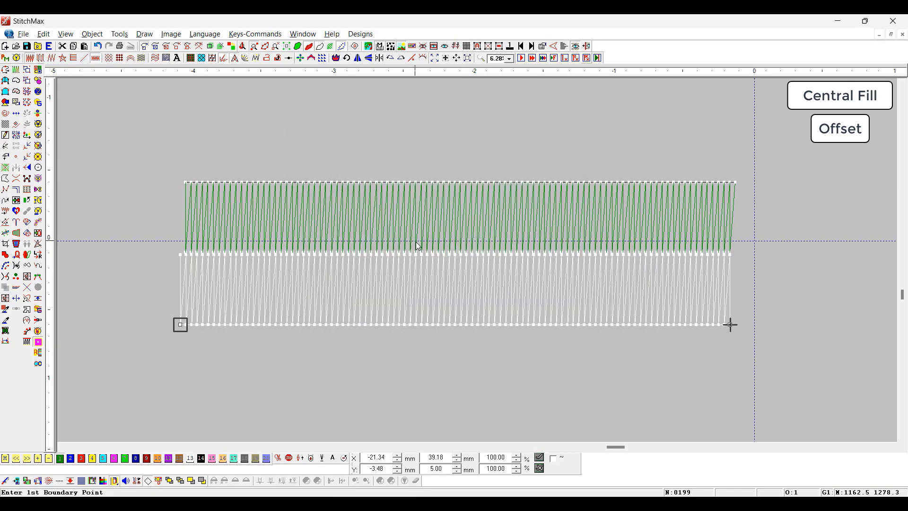
{"action": "left_click_drag", "start_coordinate": [462, 326], "coordinate": [475, 361]}
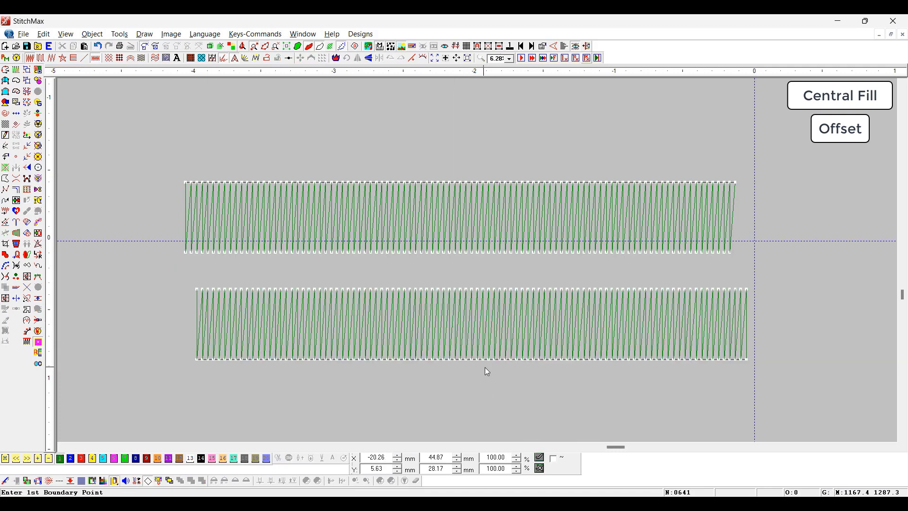
- Change the lowest column's offset factor so its guide line runs just inside the upper stitch edge
{"action": "scroll", "coordinate": [485, 367], "scroll_direction": "down", "scroll_amount": 3}
{"action": "left_click", "coordinate": [469, 318]}
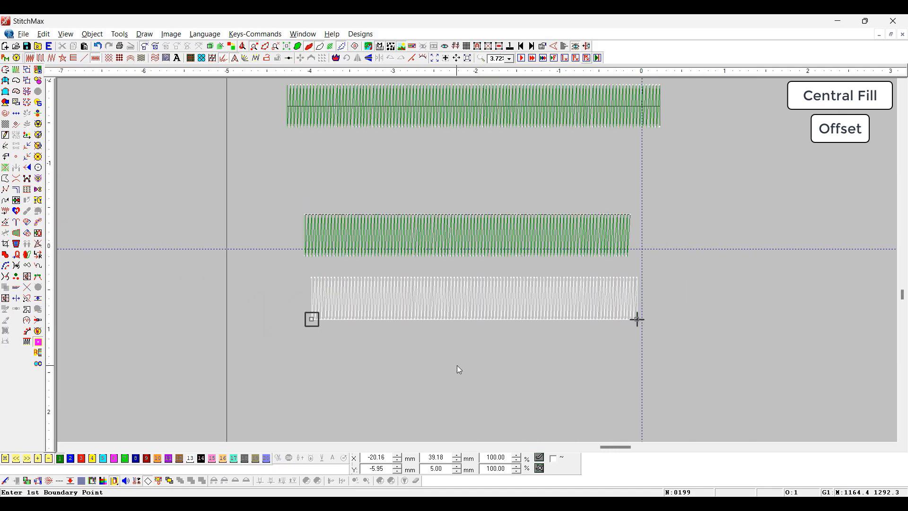
{"action": "key", "text": "alt+c"}
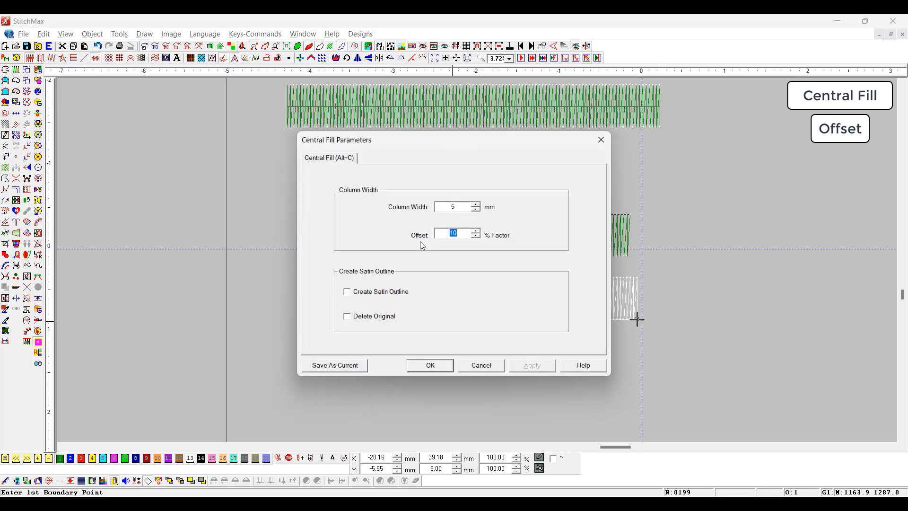
{"action": "key", "text": "Return"}
{"action": "left_click", "coordinate": [308, 310]}
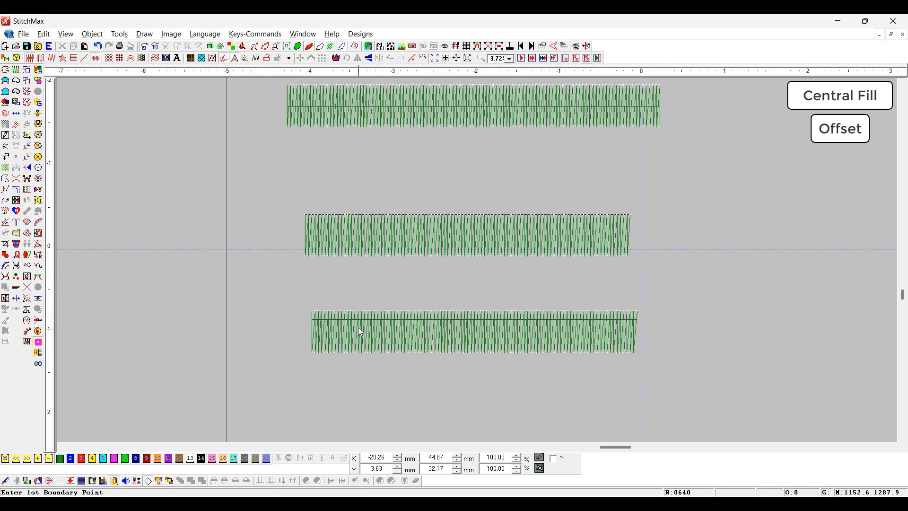
{"action": "scroll", "coordinate": [584, 364], "scroll_direction": "down", "scroll_amount": 2}
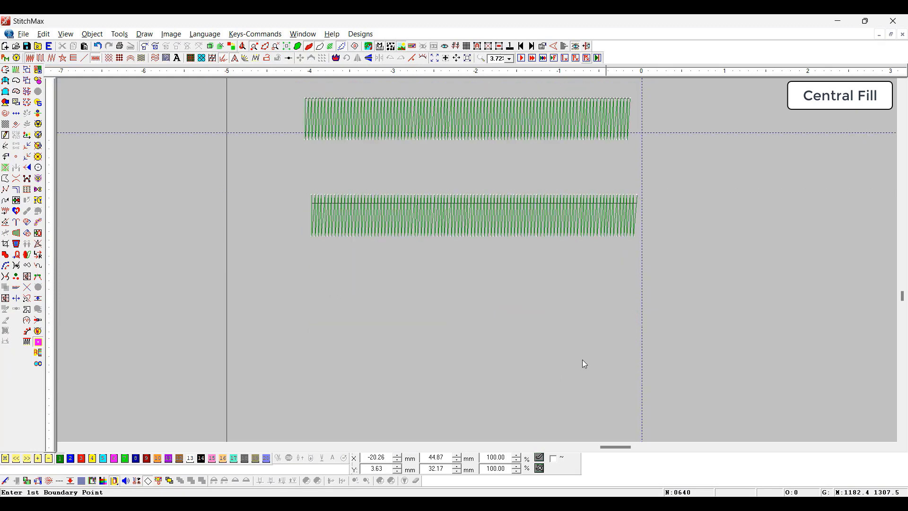
- Draw a horizontal line about 45 mm long below the lowest column and apply Central Fill to it
{"action": "scroll", "coordinate": [416, 258], "scroll_direction": "down", "scroll_amount": 2}
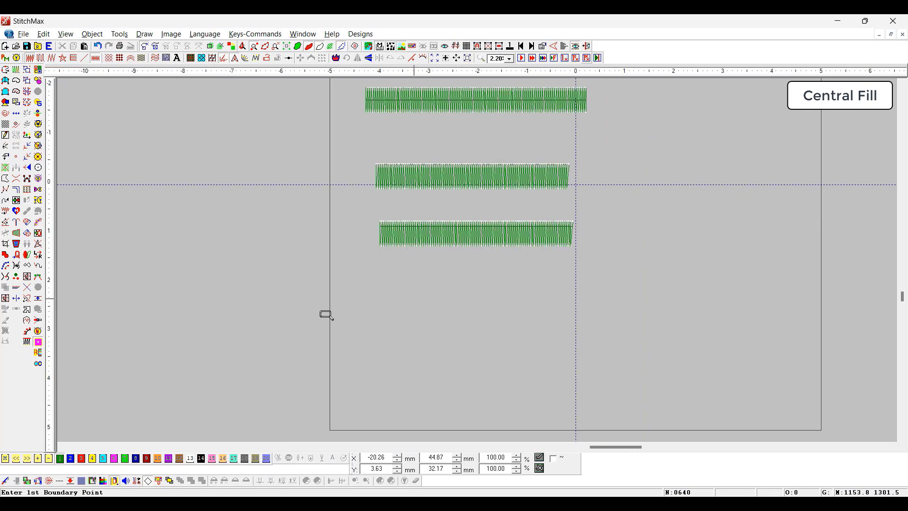
{"action": "scroll", "coordinate": [650, 323], "scroll_direction": "up", "scroll_amount": 4}
{"action": "scroll", "coordinate": [556, 321], "scroll_direction": "up", "scroll_amount": 1}
{"action": "scroll", "coordinate": [556, 322], "scroll_direction": "up", "scroll_amount": 2}
{"action": "scroll", "coordinate": [535, 310], "scroll_direction": "down", "scroll_amount": 1}
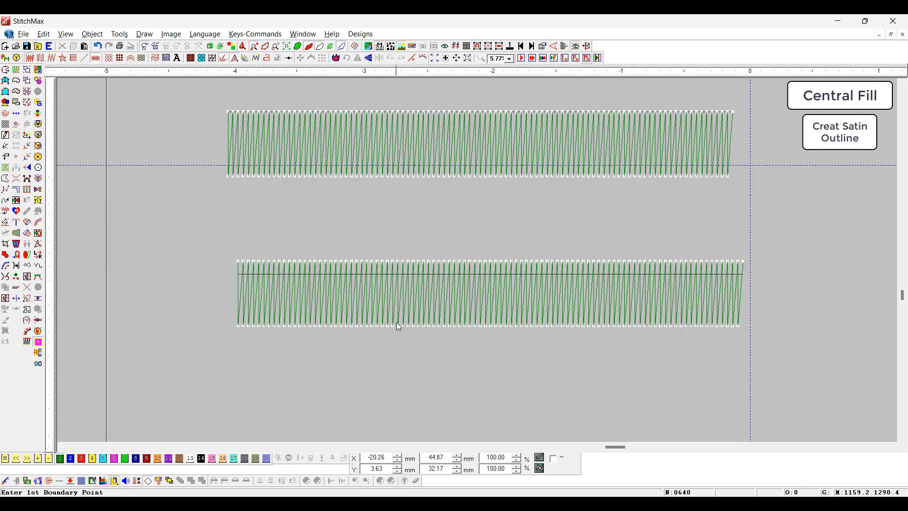
{"action": "scroll", "coordinate": [257, 238], "scroll_direction": "down", "scroll_amount": 2}
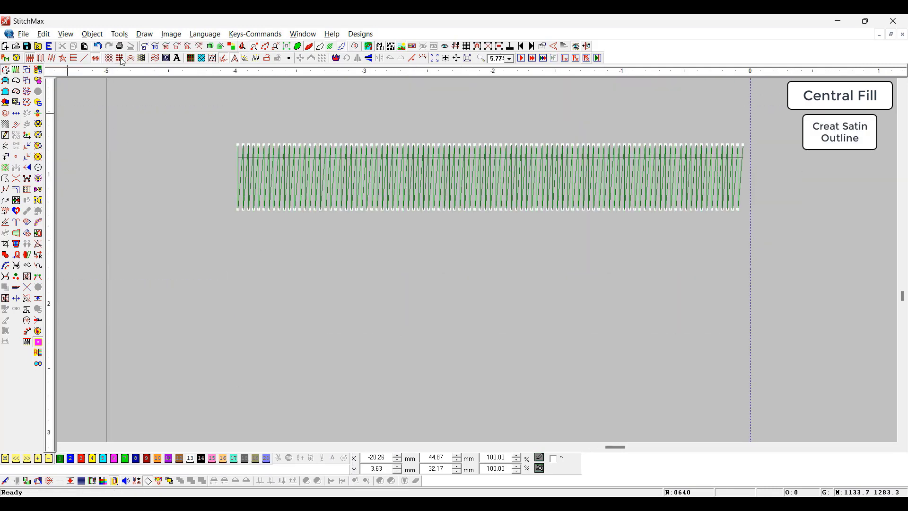
{"action": "left_click", "coordinate": [229, 352]}
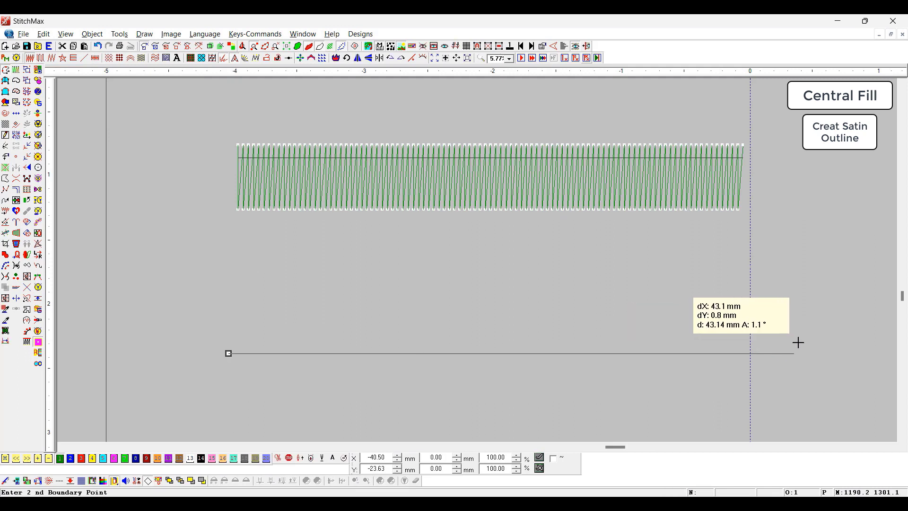
{"action": "left_click", "coordinate": [812, 344]}
{"action": "right_click", "coordinate": [812, 344]}
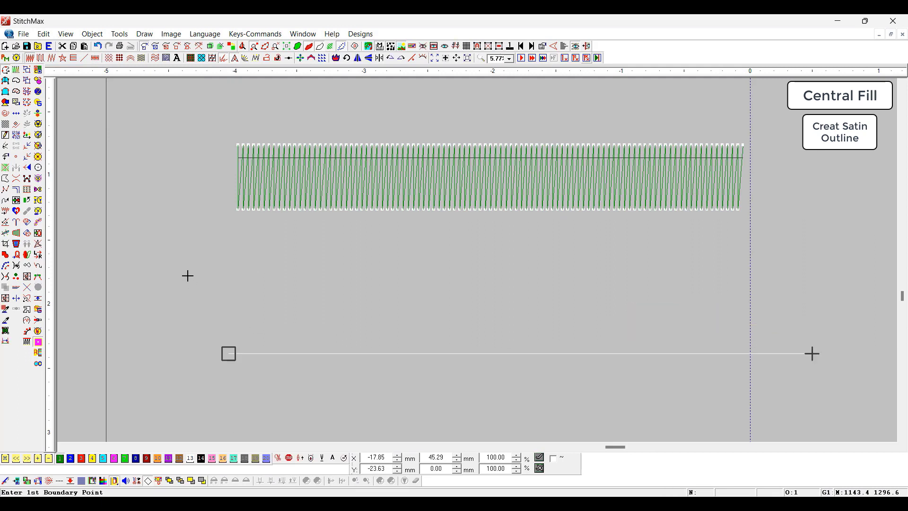
{"action": "left_click", "coordinate": [96, 58]}
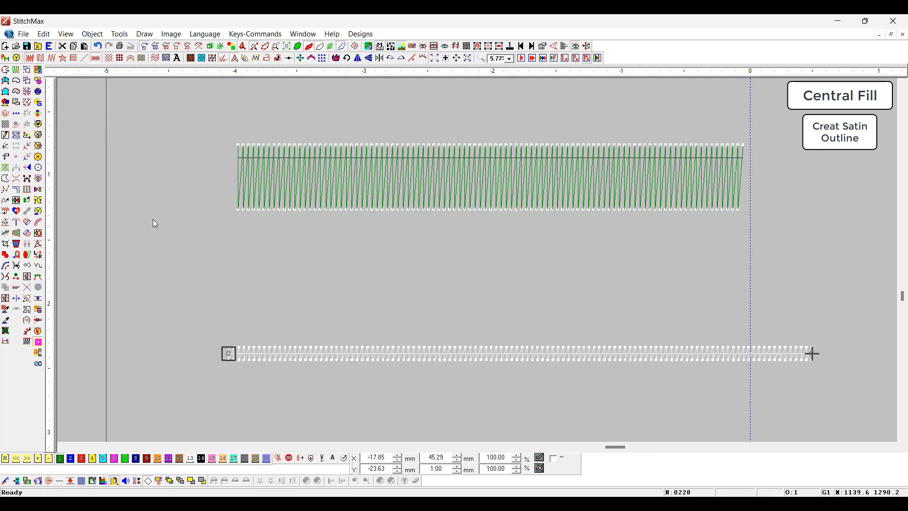
- Set the new bottom column's width to 3 mm
{"action": "key", "text": "alt+c"}
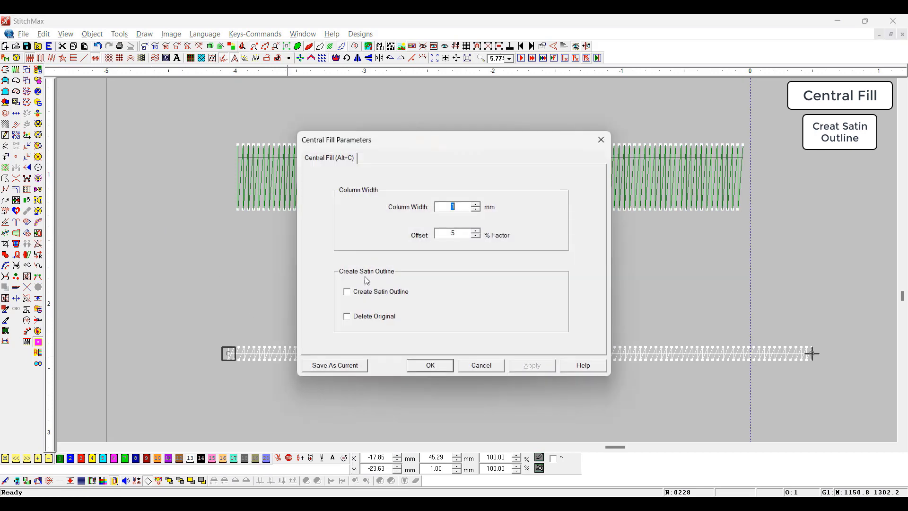
{"action": "type", "text": "3"}
{"action": "key", "text": "Return"}
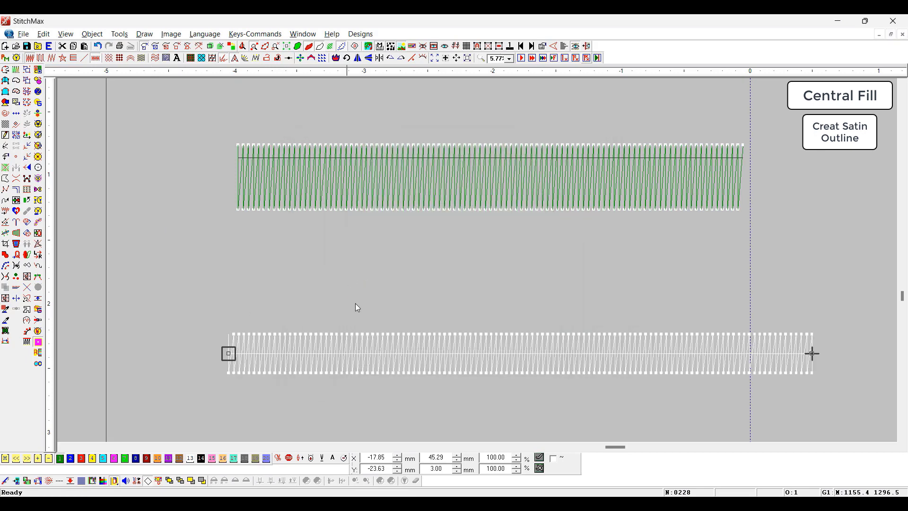
{"action": "left_click", "coordinate": [290, 289]}
{"action": "scroll", "coordinate": [380, 332], "scroll_direction": "up", "scroll_amount": 1}
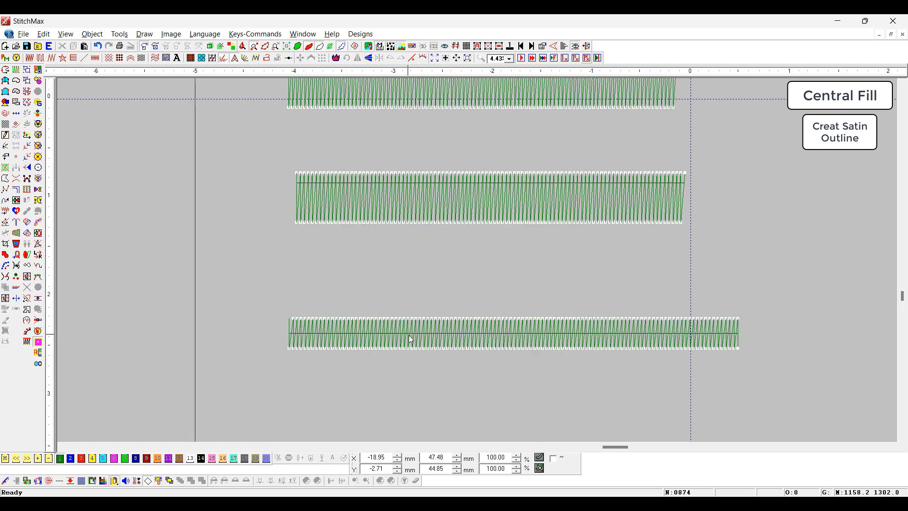
- Try bending the middle of the lowest column's guide line upward into an arc, and undo the bend
{"action": "left_click_drag", "start_coordinate": [408, 334], "coordinate": [402, 271]}
{"action": "left_click", "coordinate": [403, 276]}
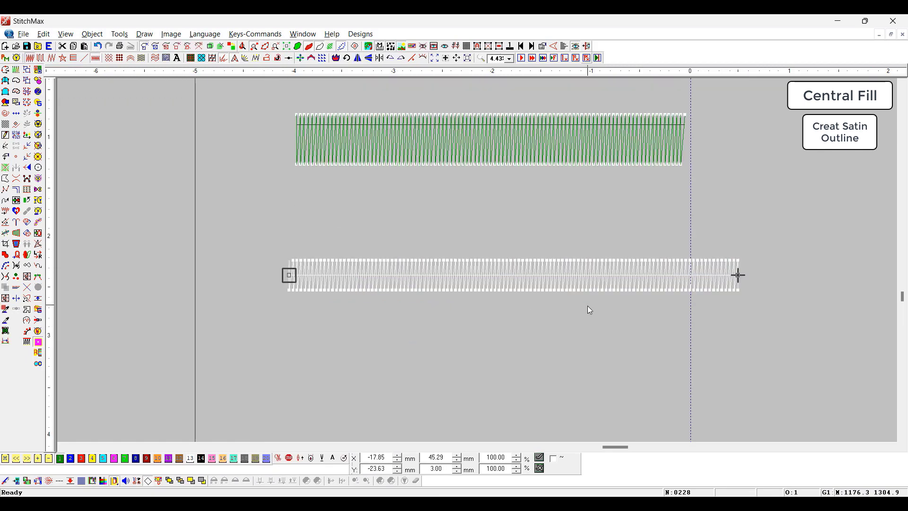
{"action": "key", "text": "space"}
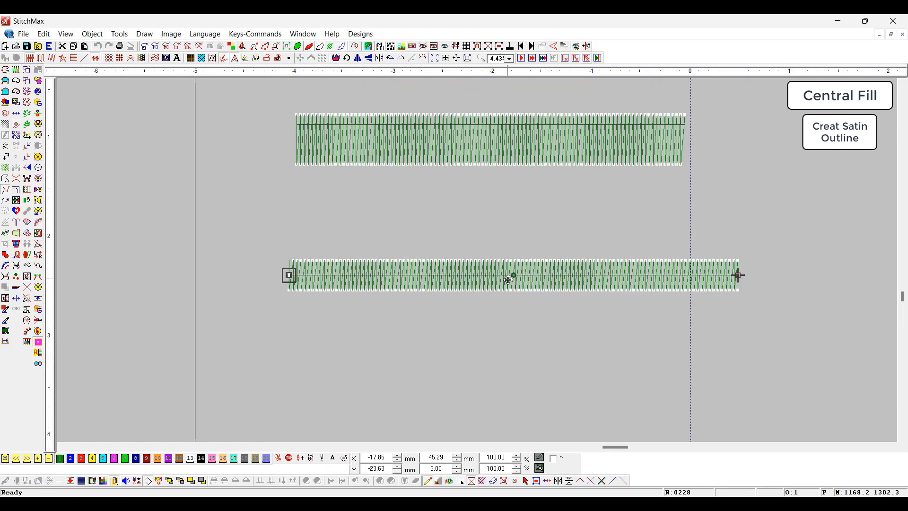
{"action": "left_click_drag", "start_coordinate": [512, 275], "coordinate": [493, 239]}
{"action": "key", "text": "space"}
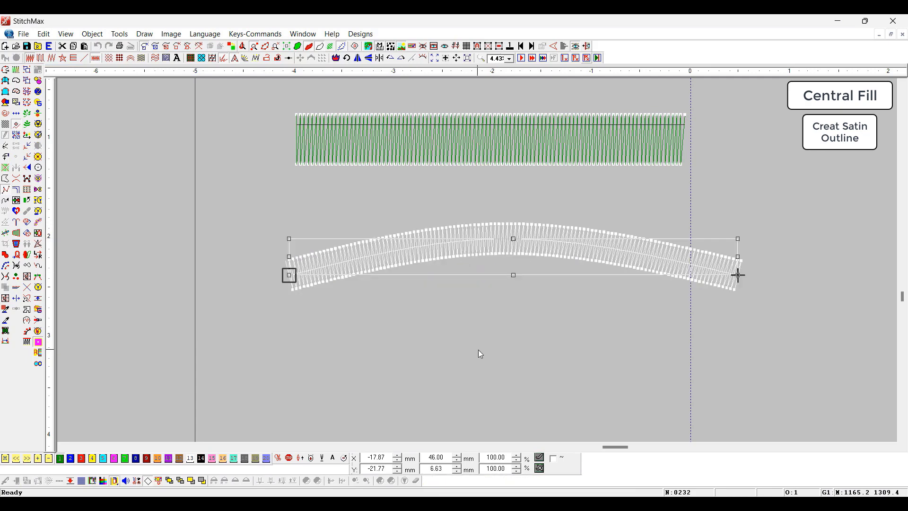
{"action": "left_click", "coordinate": [478, 353]}
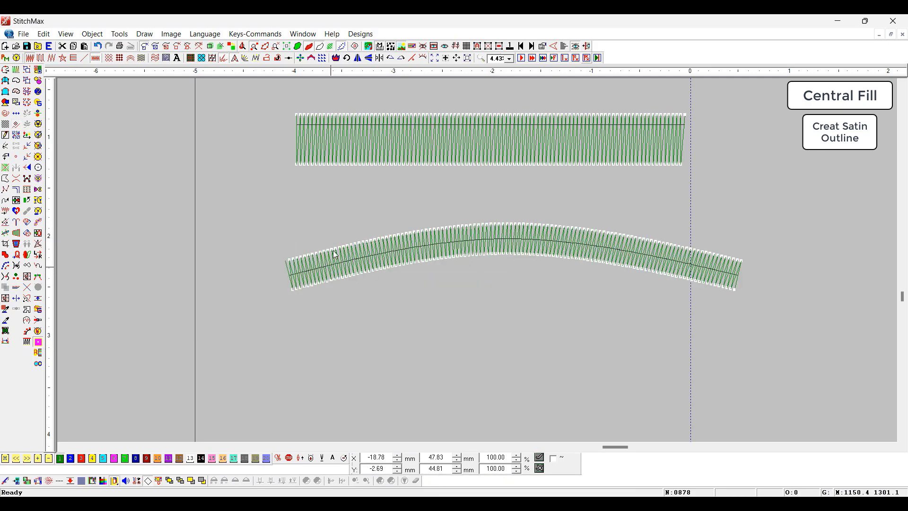
{"action": "left_click", "coordinate": [524, 241]}
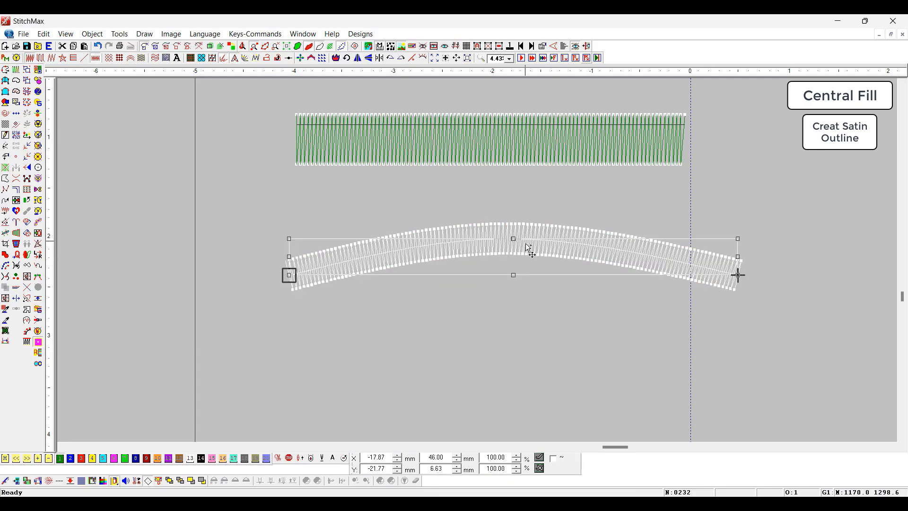
{"action": "key", "text": "ctrl+z"}
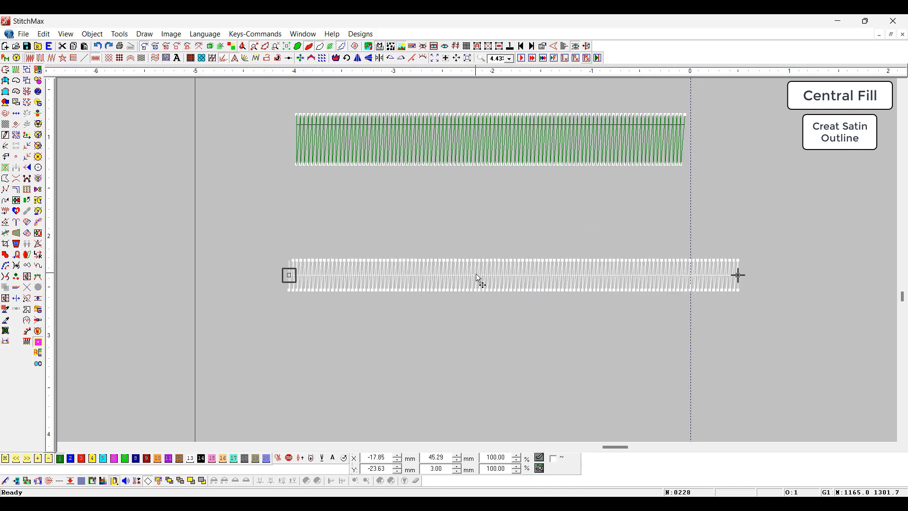
- Create a satin outline from the lowest Central Fill column while keeping the original
{"action": "key", "text": "alt+c"}
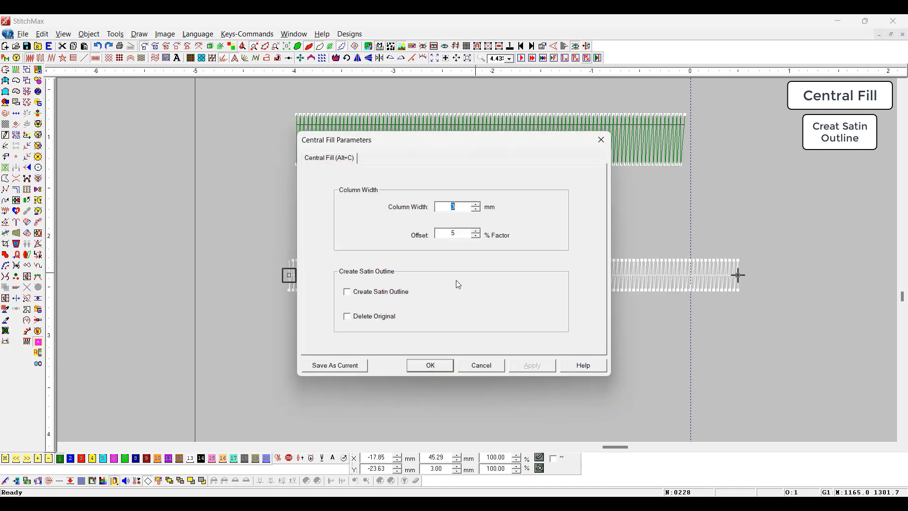
{"action": "left_click", "coordinate": [350, 295]}
{"action": "left_click", "coordinate": [350, 294]}
{"action": "left_click", "coordinate": [424, 367]}
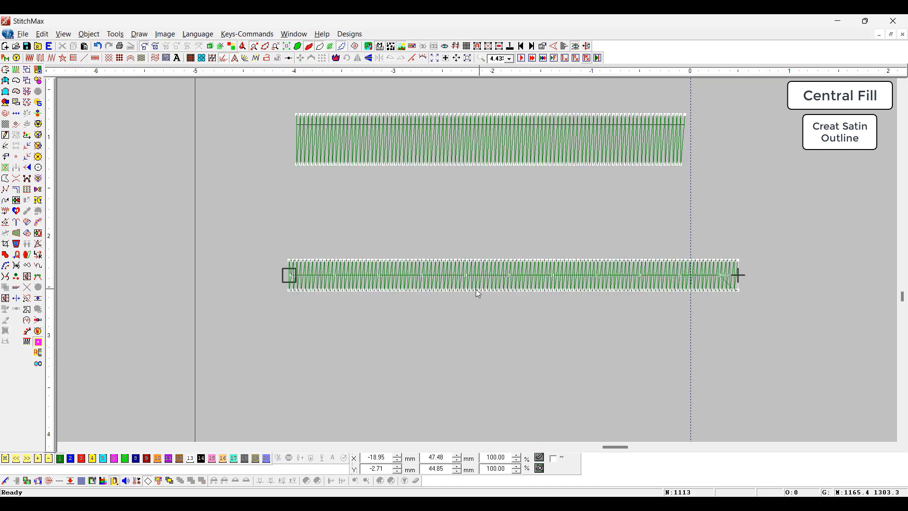
- Move the generated satin outline down, clear of the original Central Fill column
{"action": "left_click", "coordinate": [483, 276]}
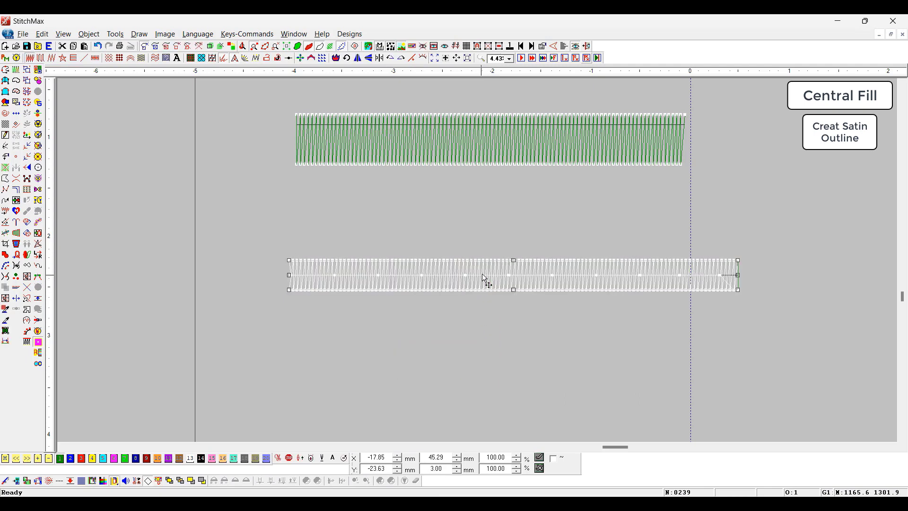
{"action": "left_click_drag", "start_coordinate": [482, 276], "coordinate": [482, 361]}
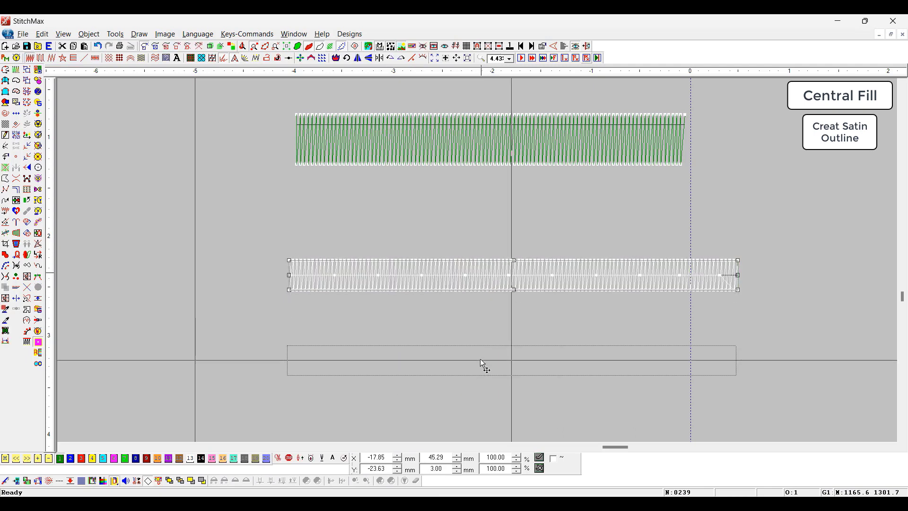
{"action": "left_click", "coordinate": [320, 284]}
{"action": "scroll", "coordinate": [738, 281], "scroll_direction": "down", "scroll_amount": 2}
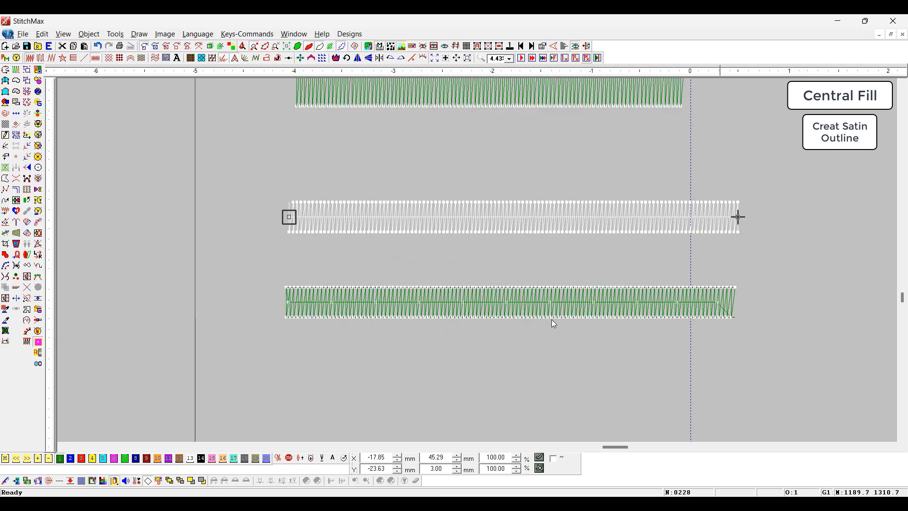
- Reshape the satin outline by curving only its upper edge upward into an arch, leaving the lower edge straight
{"action": "left_click", "coordinate": [491, 307]}
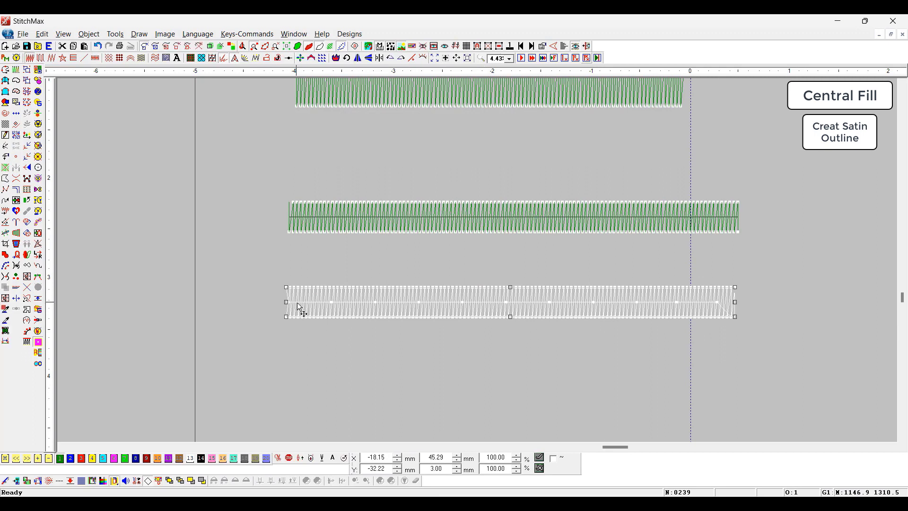
{"action": "left_click", "coordinate": [221, 233]}
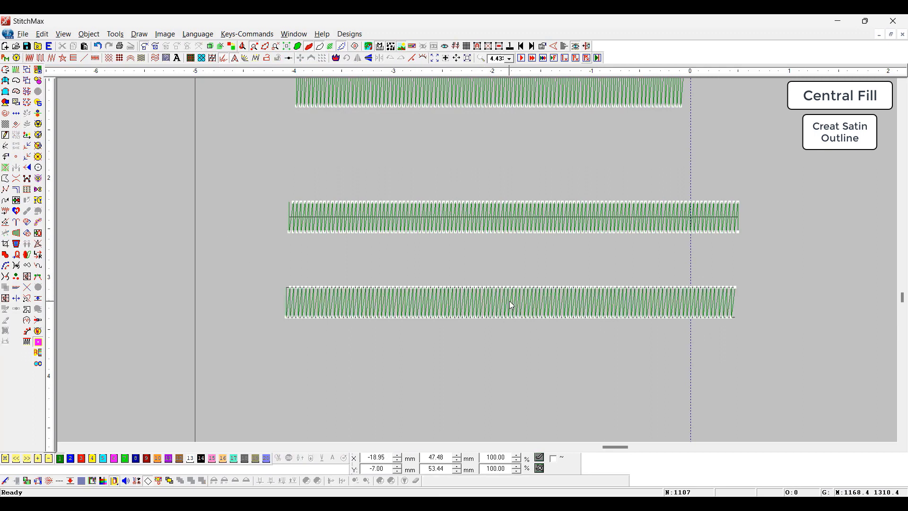
{"action": "left_click", "coordinate": [509, 301]}
{"action": "left_click", "coordinate": [578, 293]}
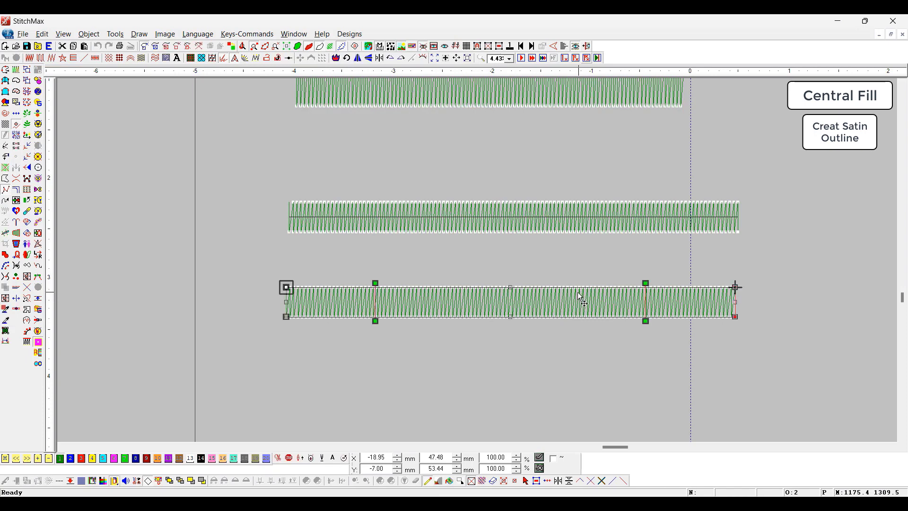
{"action": "left_click_drag", "start_coordinate": [563, 287], "coordinate": [556, 249]}
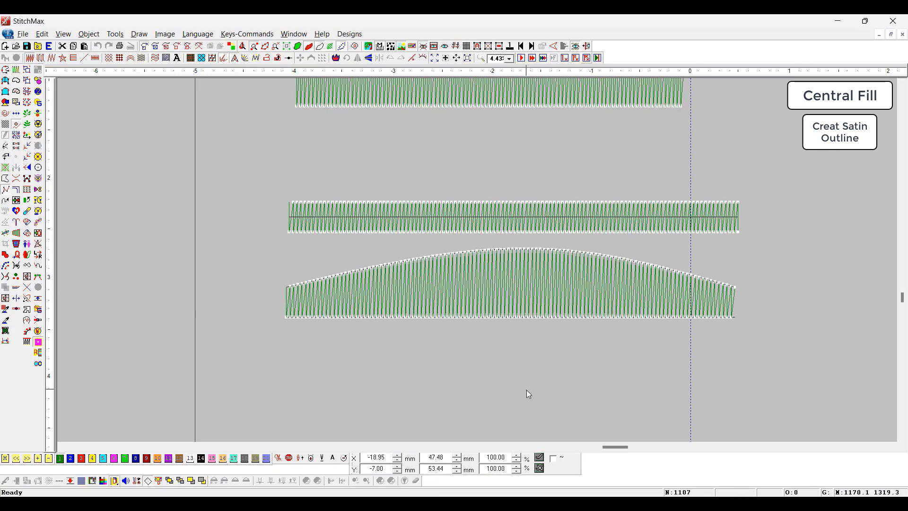
{"action": "left_click", "coordinate": [526, 390]}
- Move the 3 mm Central Fill column up about 3.6 mm, away from the arched satin shape
{"action": "scroll", "coordinate": [561, 341], "scroll_direction": "down", "scroll_amount": 2}
{"action": "scroll", "coordinate": [546, 253], "scroll_direction": "up", "scroll_amount": 1}
{"action": "scroll", "coordinate": [544, 311], "scroll_direction": "down", "scroll_amount": 1}
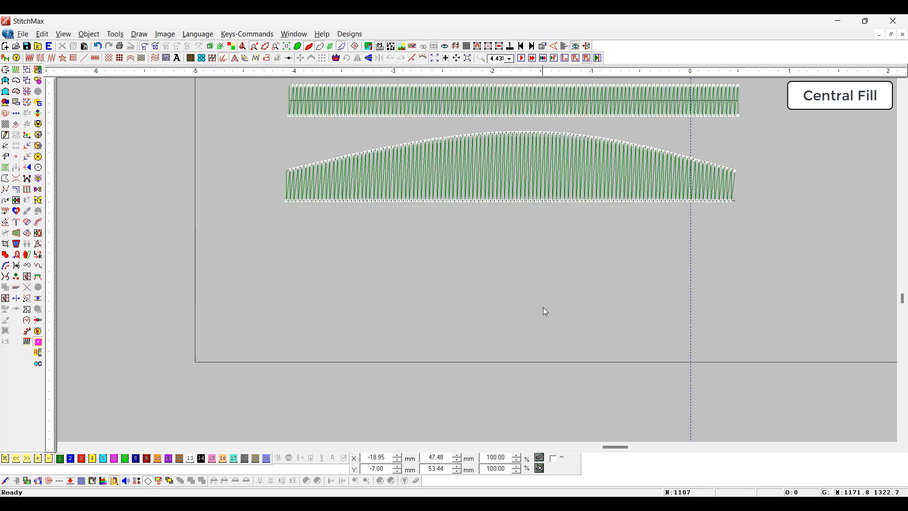
{"action": "scroll", "coordinate": [471, 299], "scroll_direction": "up", "scroll_amount": 1}
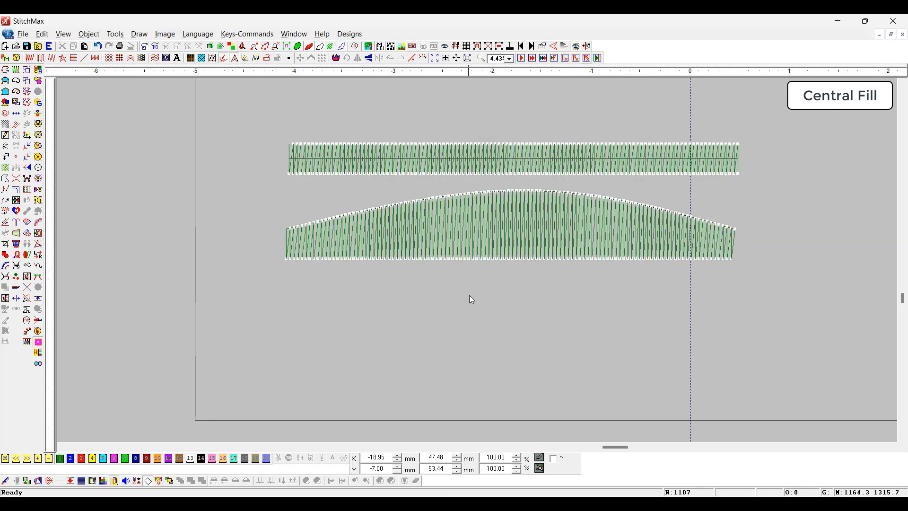
{"action": "left_click", "coordinate": [415, 161]}
{"action": "scroll", "coordinate": [498, 256], "scroll_direction": "up", "scroll_amount": 2}
{"action": "left_click_drag", "start_coordinate": [502, 275], "coordinate": [491, 239]}
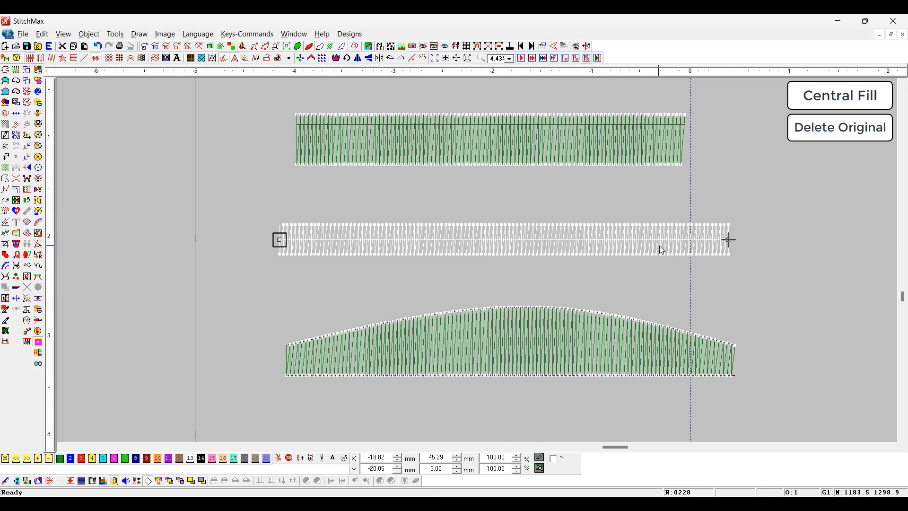
- Convert the 3 mm Central Fill column to a satin outline with the original deleted
{"action": "key", "text": "alt+c"}
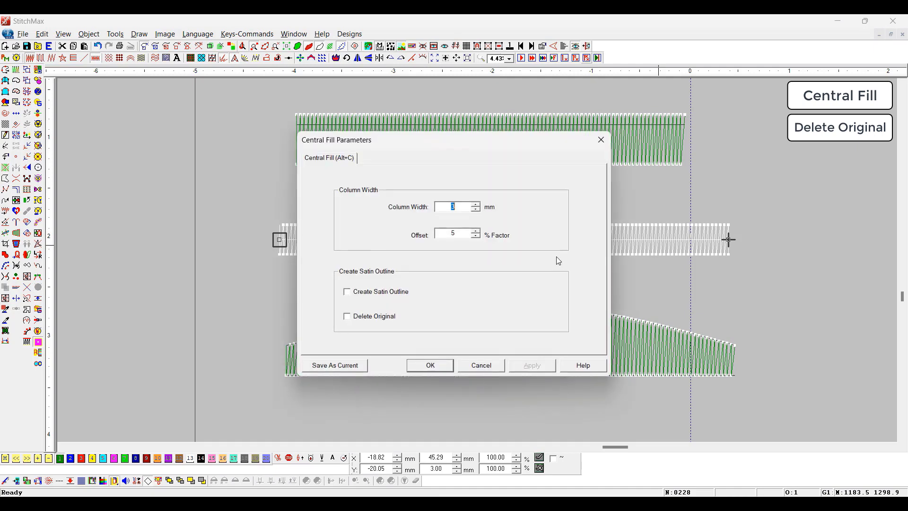
{"action": "left_click", "coordinate": [364, 294]}
{"action": "left_click", "coordinate": [371, 317]}
{"action": "left_click", "coordinate": [431, 365]}
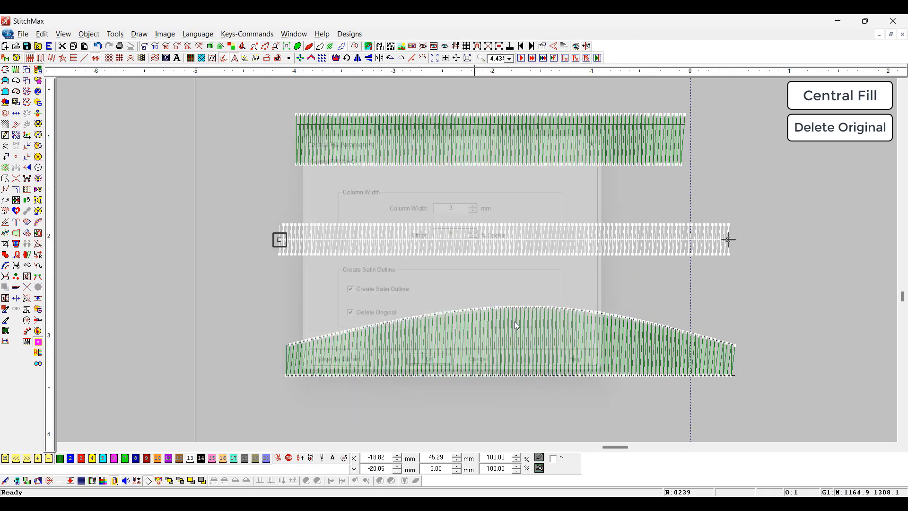
- Move the converted satin column up to reveal the area beneath it, and return it to its place
{"action": "left_click", "coordinate": [539, 246]}
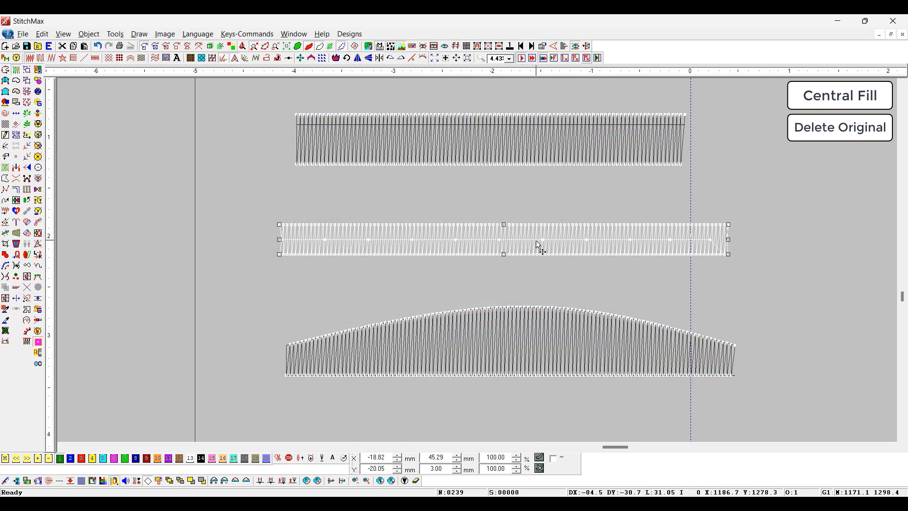
{"action": "left_click", "coordinate": [542, 239]}
{"action": "key", "text": "Escape"}
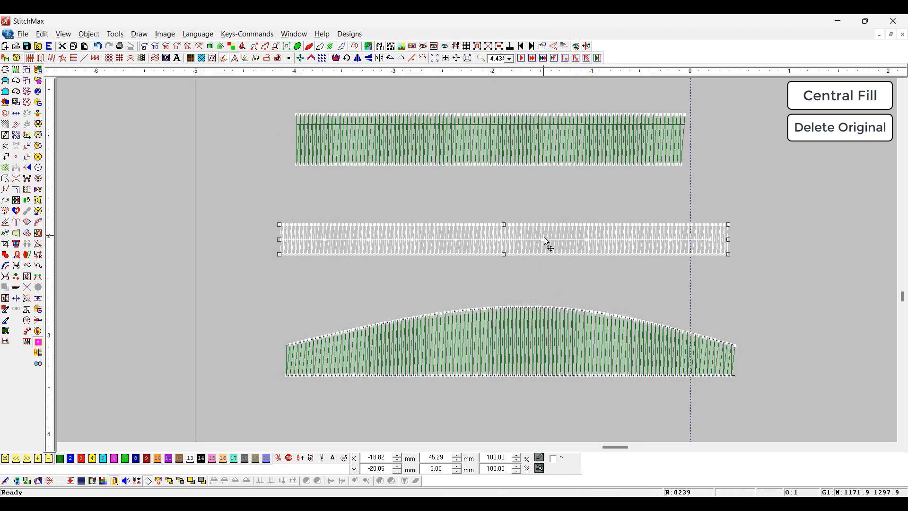
{"action": "left_click_drag", "start_coordinate": [546, 228], "coordinate": [557, 193]}
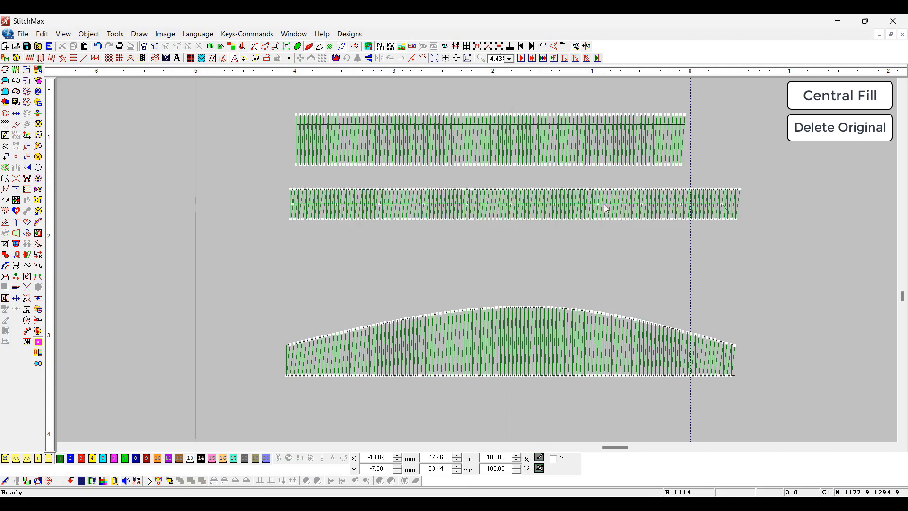
{"action": "left_click", "coordinate": [604, 205]}
{"action": "key", "text": "ctrl+z"}
{"action": "key", "text": "Escape"}
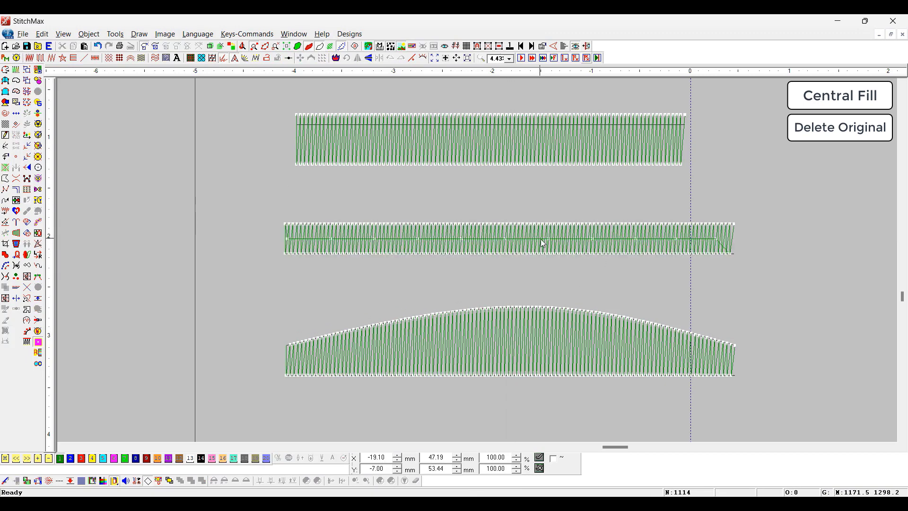
- Draw a straight horizontal line about 95 mm long in the empty area below the arched satin shape
{"action": "scroll", "coordinate": [541, 239], "scroll_direction": "down", "scroll_amount": 2}
{"action": "scroll", "coordinate": [652, 264], "scroll_direction": "down", "scroll_amount": 3}
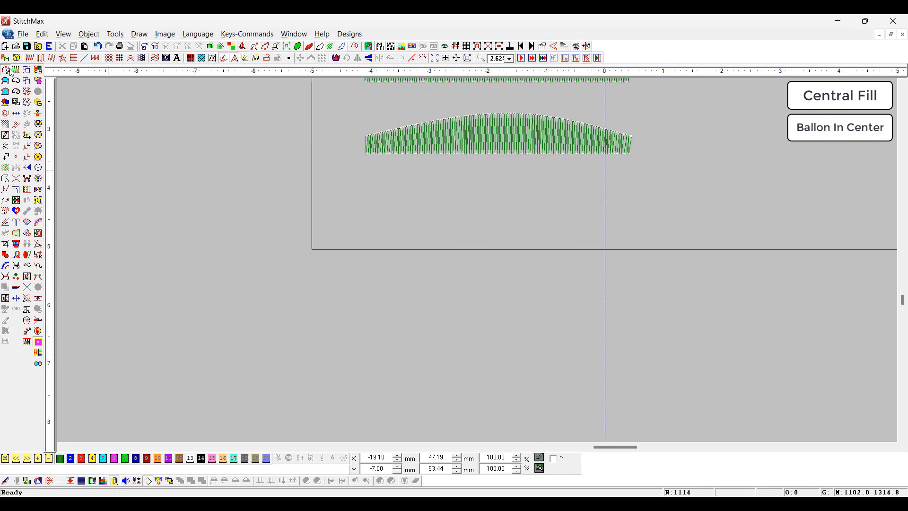
{"action": "left_click", "coordinate": [95, 58]}
{"action": "left_click", "coordinate": [181, 353]}
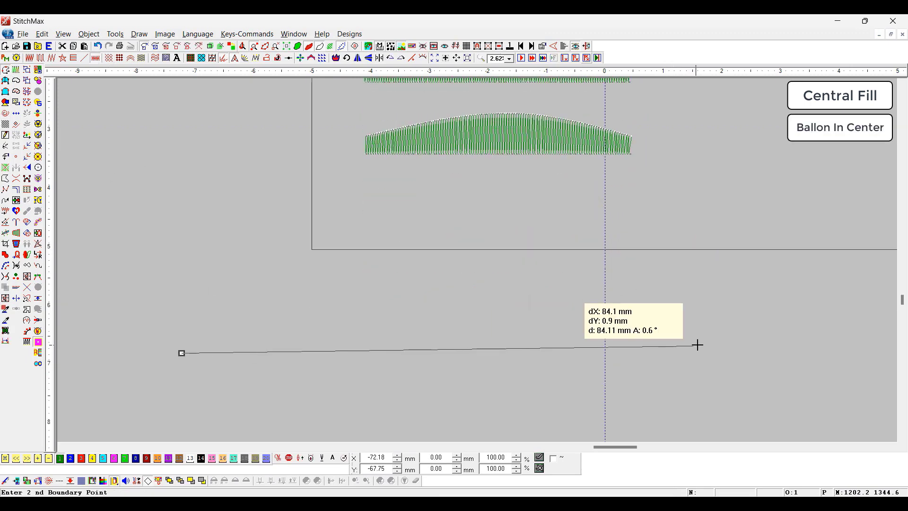
{"action": "left_click", "coordinate": [738, 336]}
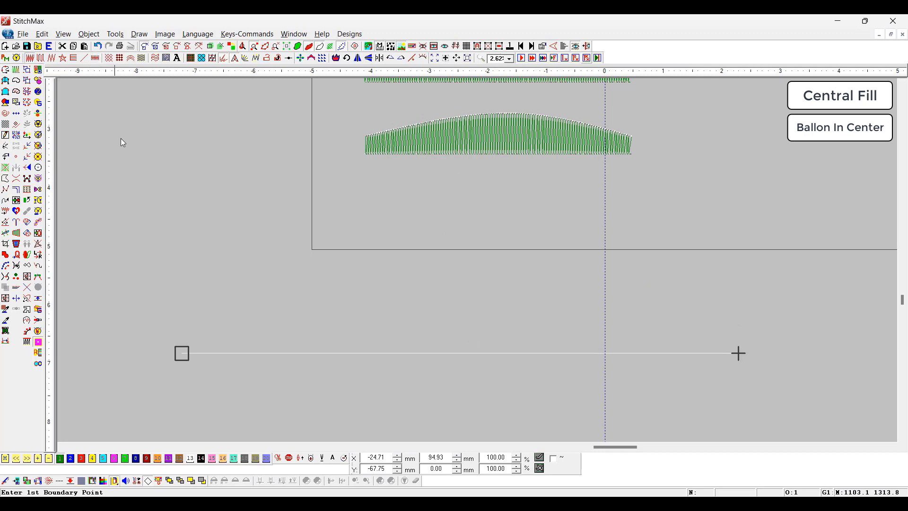
- Apply Central Fill to the new line with a column width of 5 mm
{"action": "left_click", "coordinate": [94, 58]}
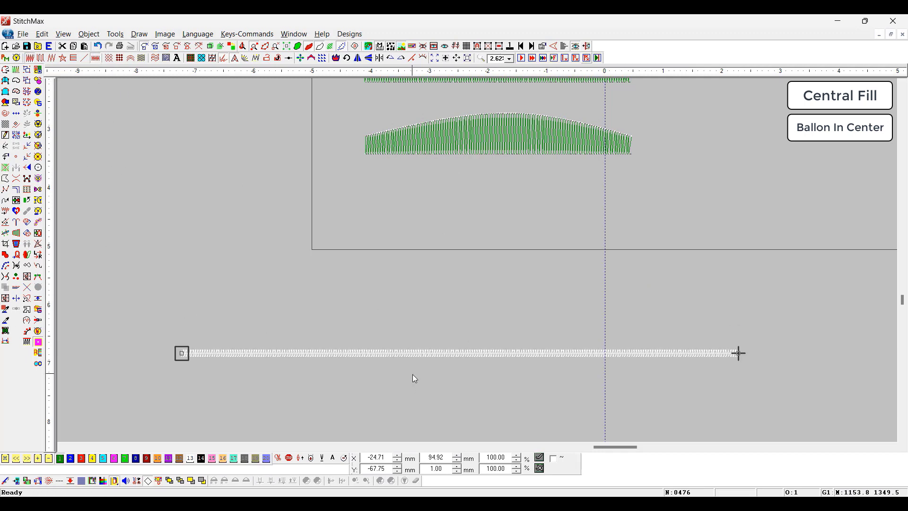
{"action": "right_click", "coordinate": [412, 374]}
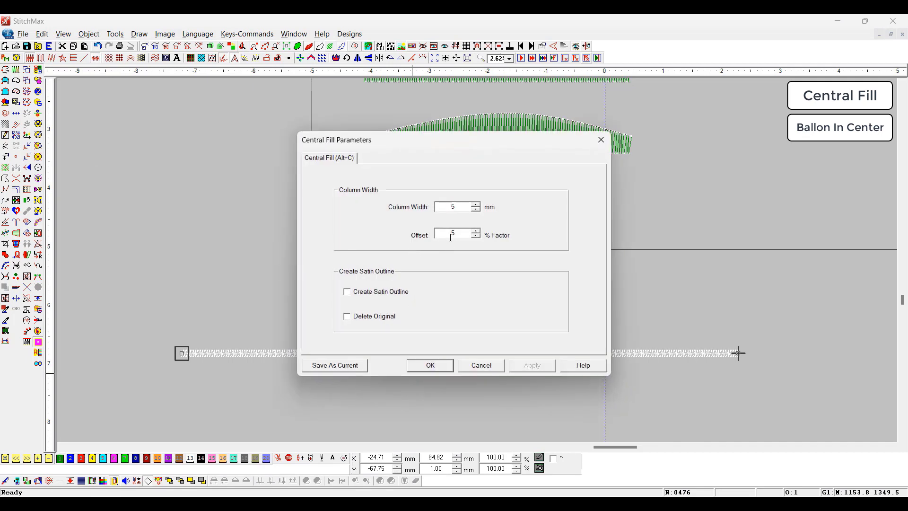
{"action": "key", "text": "Return"}
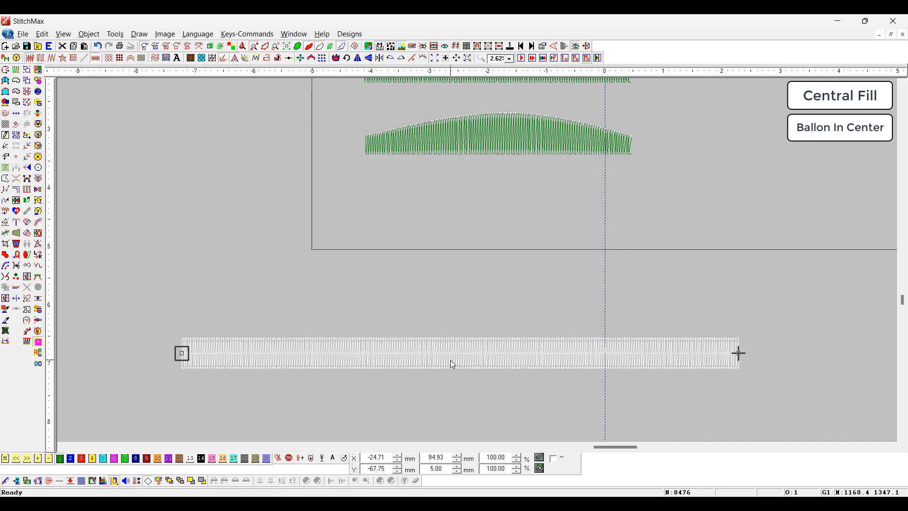
{"action": "left_click", "coordinate": [457, 316]}
{"action": "scroll", "coordinate": [466, 363], "scroll_direction": "up", "scroll_amount": 1}
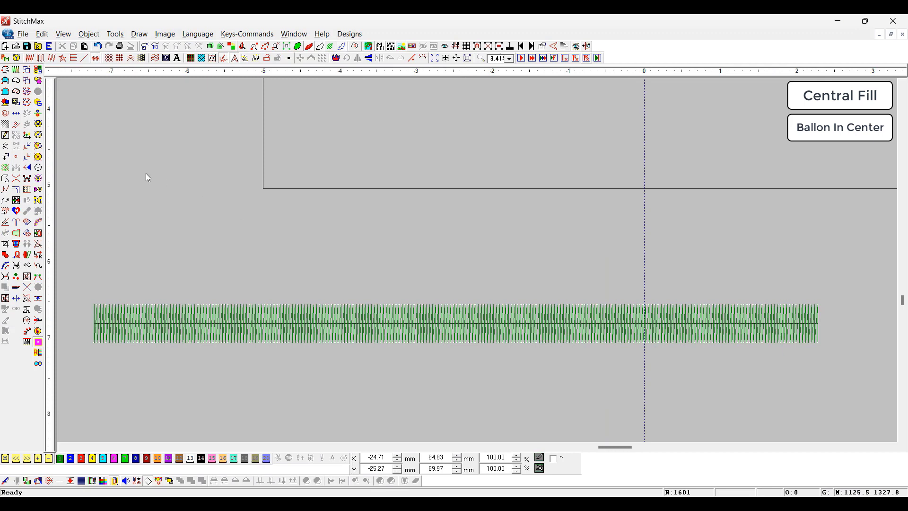
- Draw an arch about 74 mm wide and 22 mm high over the 5 mm column, with both ends on the column
{"action": "left_click", "coordinate": [6, 80]}
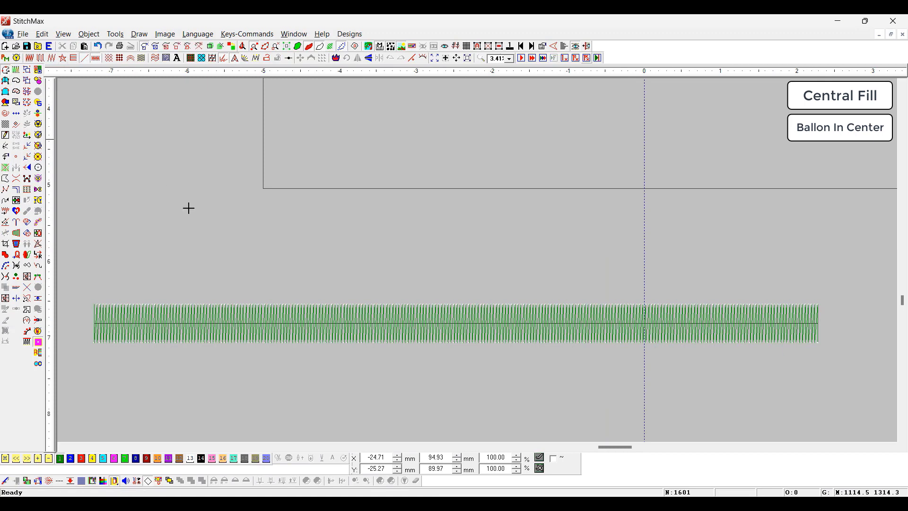
{"action": "left_click", "coordinate": [188, 327]}
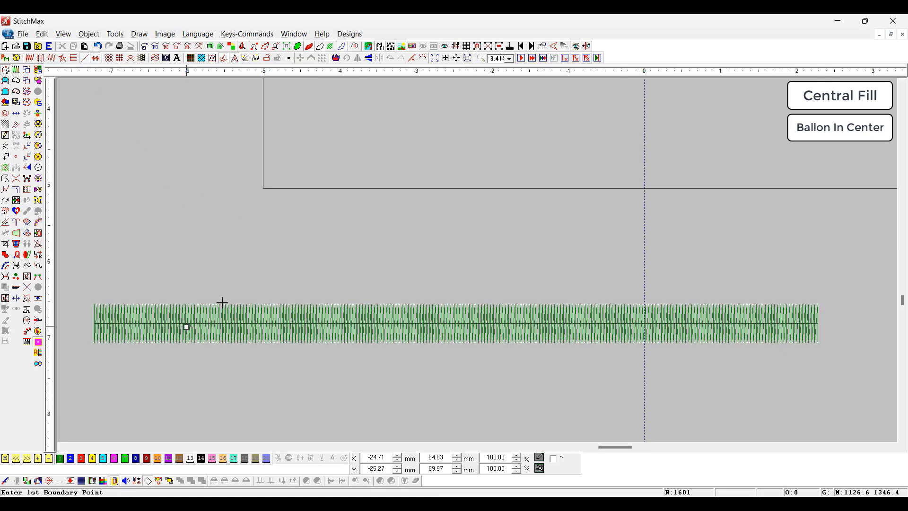
{"action": "left_click", "coordinate": [484, 162]}
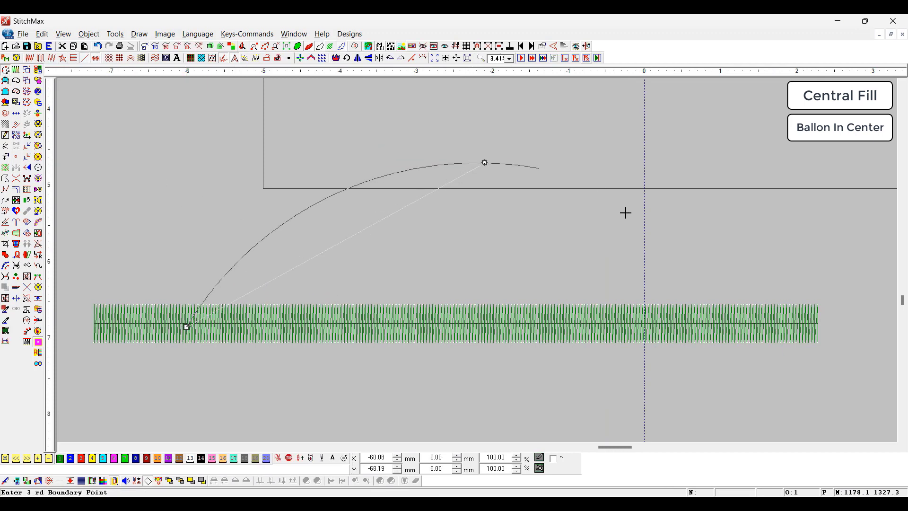
{"action": "left_click", "coordinate": [754, 328]}
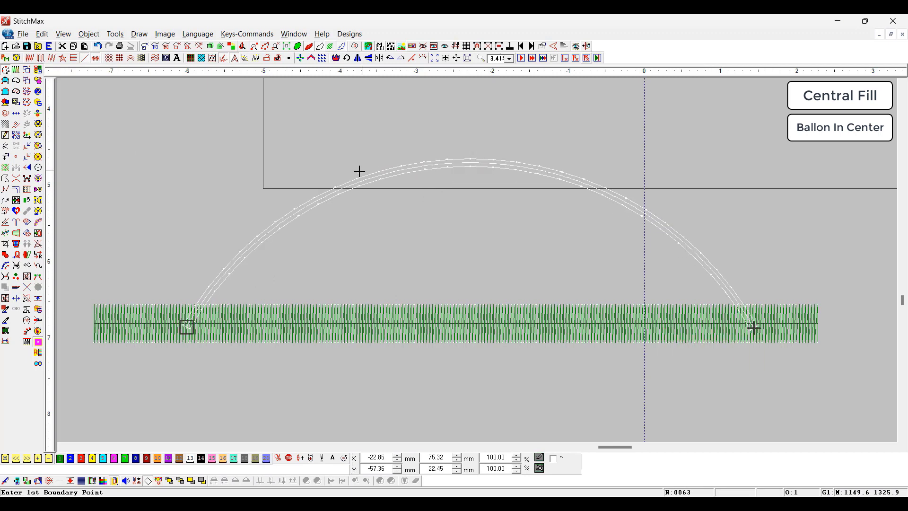
{"action": "key", "text": "Escape"}
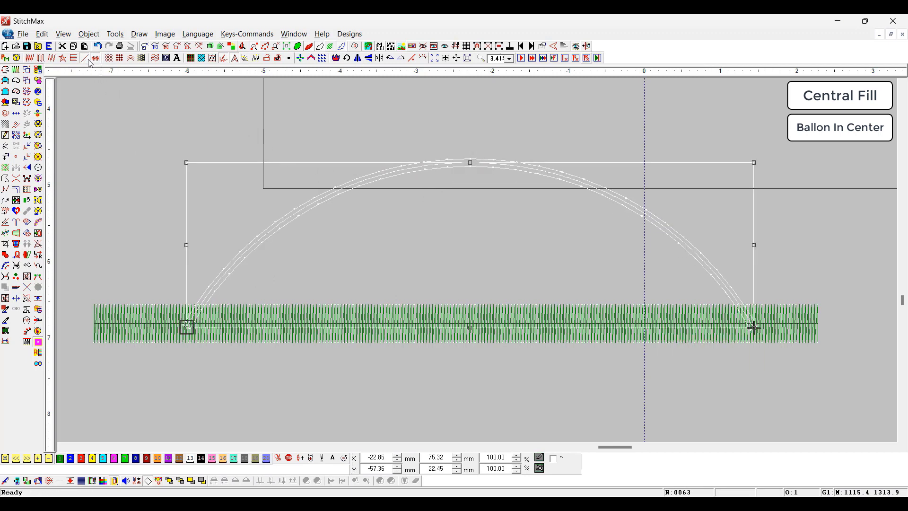
- Remove the Central Fill from the arch and set its Area Edge Type to Balloons
{"action": "left_click", "coordinate": [97, 59]}
{"action": "left_click", "coordinate": [132, 164]}
{"action": "left_click", "coordinate": [325, 196]}
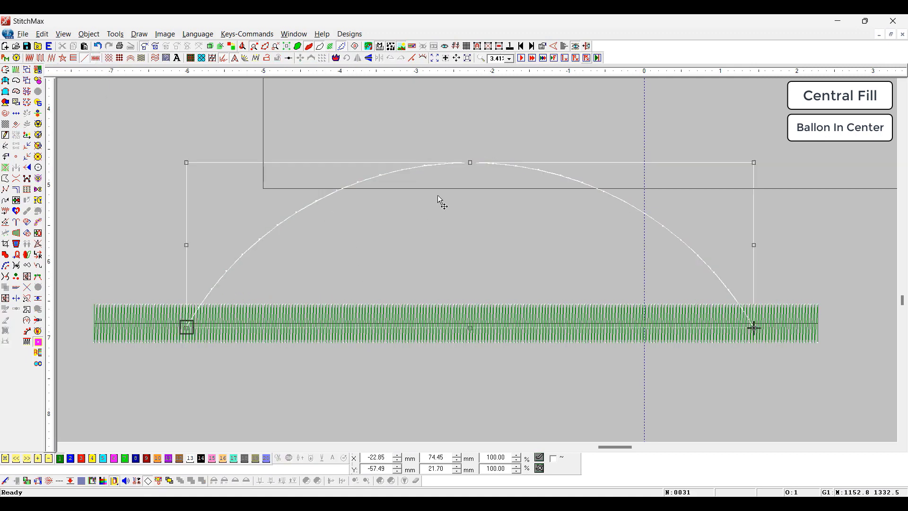
{"action": "key", "text": "alt+Return"}
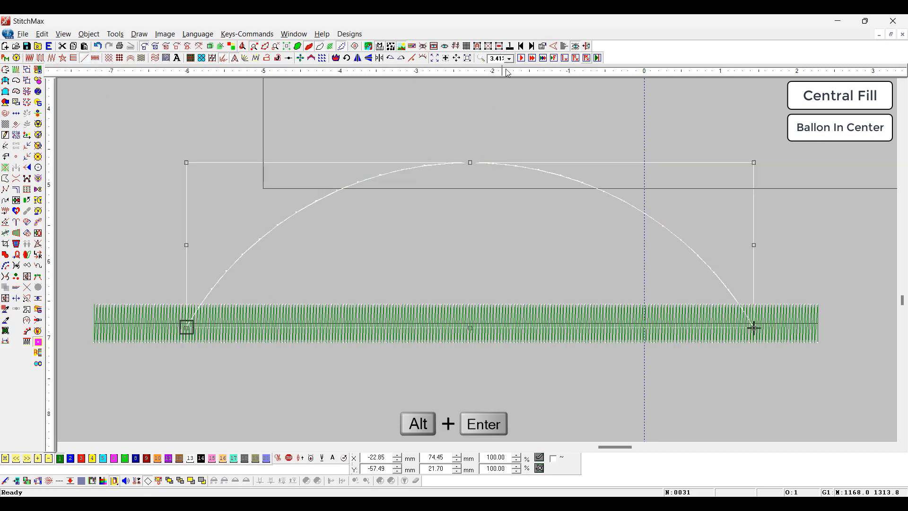
{"action": "left_click", "coordinate": [541, 48]}
{"action": "left_click", "coordinate": [522, 206]}
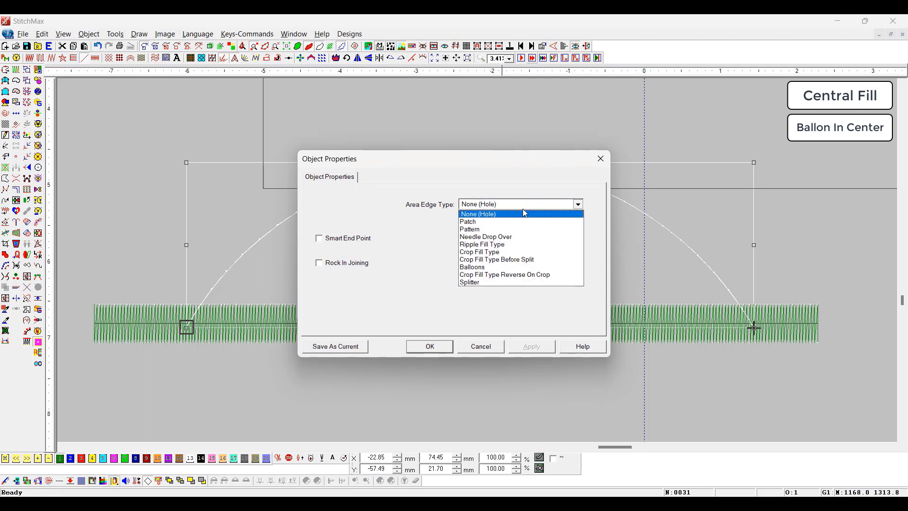
{"action": "left_click", "coordinate": [504, 268]}
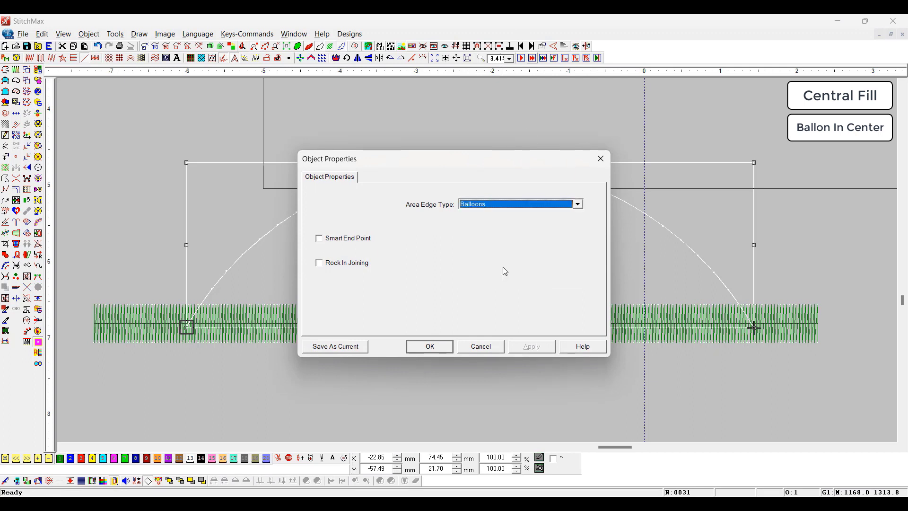
{"action": "left_click", "coordinate": [431, 348]}
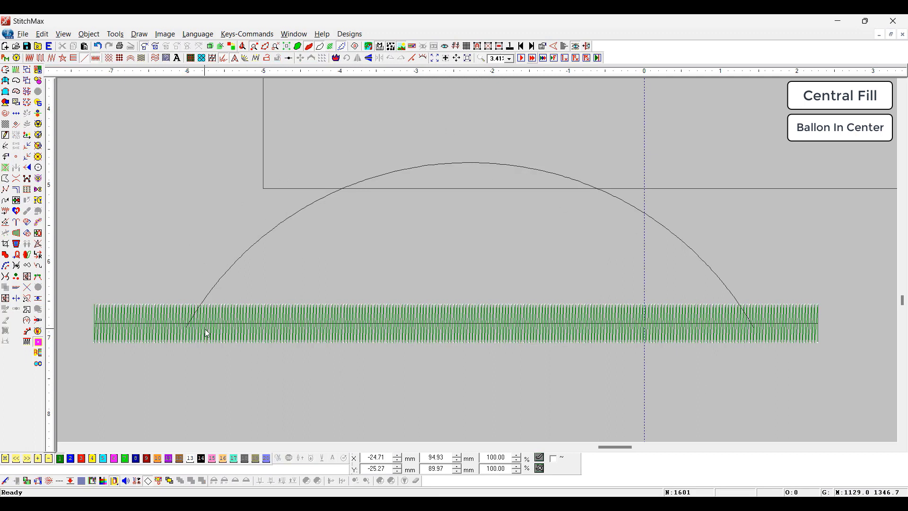
- Combine the 5 mm Central Fill column with the Balloons arch so the column's stitches extend up to the curve
{"action": "left_click", "coordinate": [295, 330]}
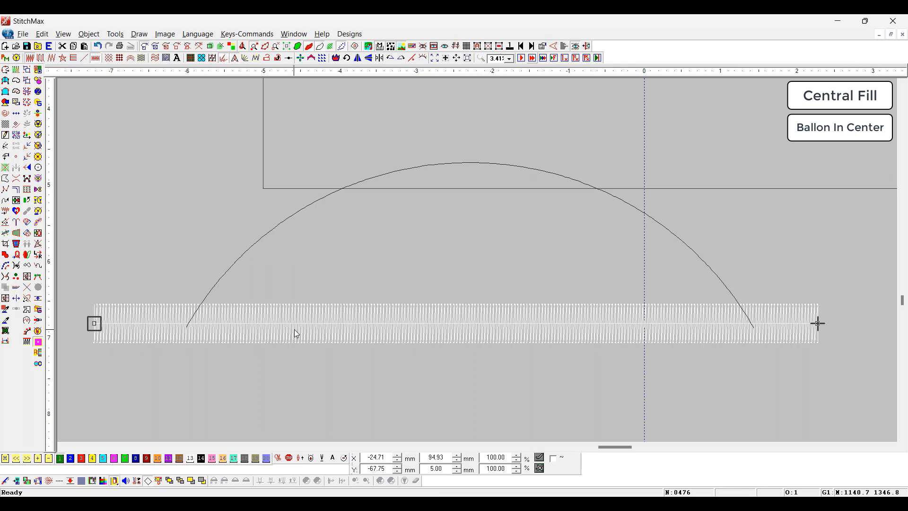
{"action": "left_click", "coordinate": [235, 269]}
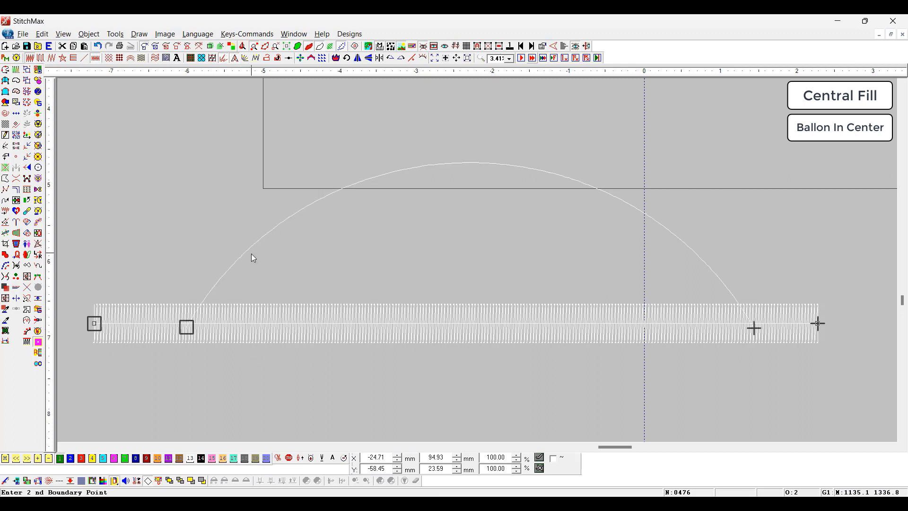
{"action": "right_click", "coordinate": [268, 259]}
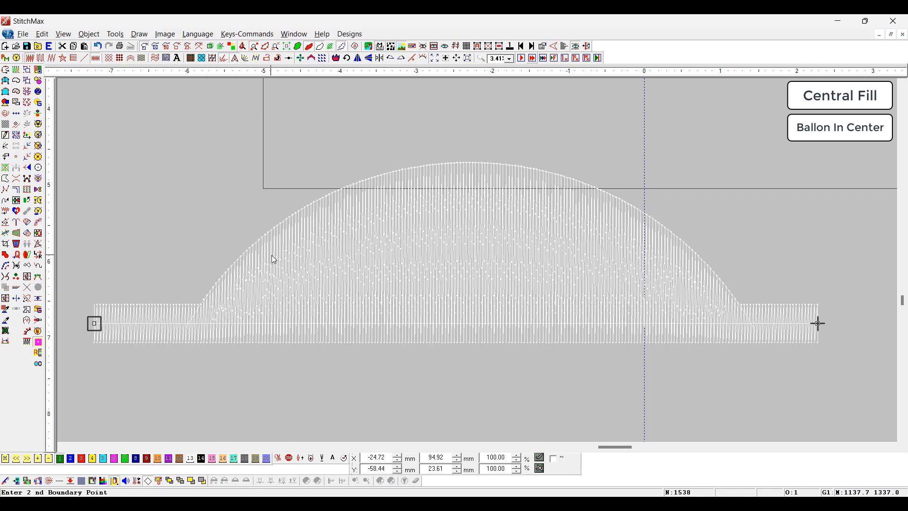
{"action": "left_click", "coordinate": [220, 196]}
{"action": "scroll", "coordinate": [295, 276], "scroll_direction": "down", "scroll_amount": 2}
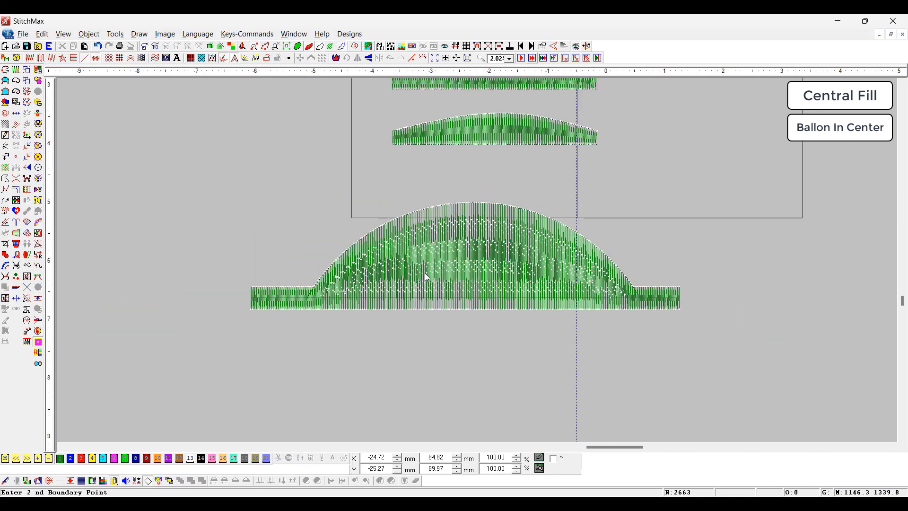
- Set the ballooned column's satin stitch spacing to 1 mm
{"action": "left_click", "coordinate": [425, 273]}
{"action": "scroll", "coordinate": [476, 275], "scroll_direction": "up", "scroll_amount": 2}
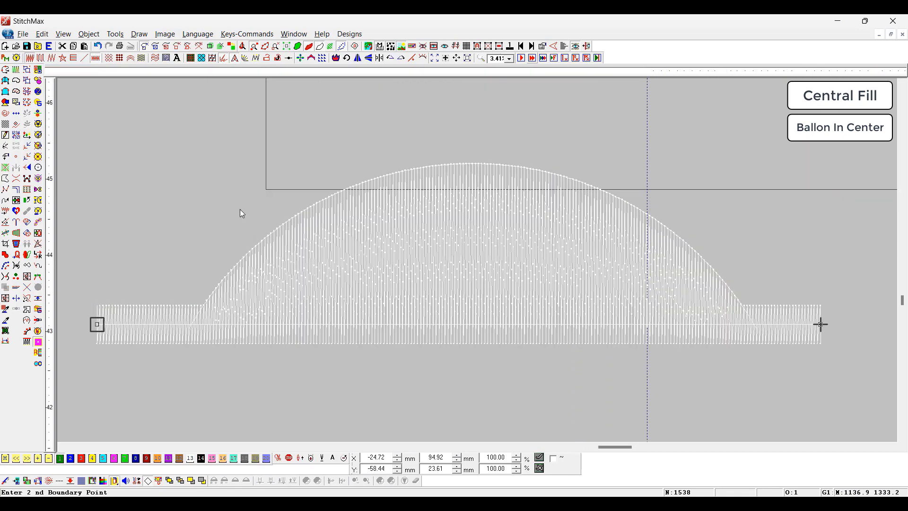
{"action": "double_click", "coordinate": [389, 272]}
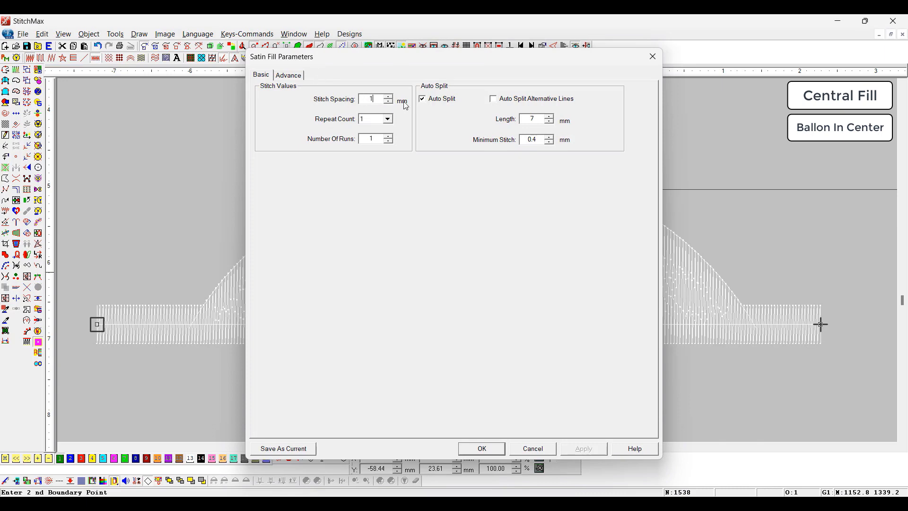
{"action": "key", "text": "Return"}
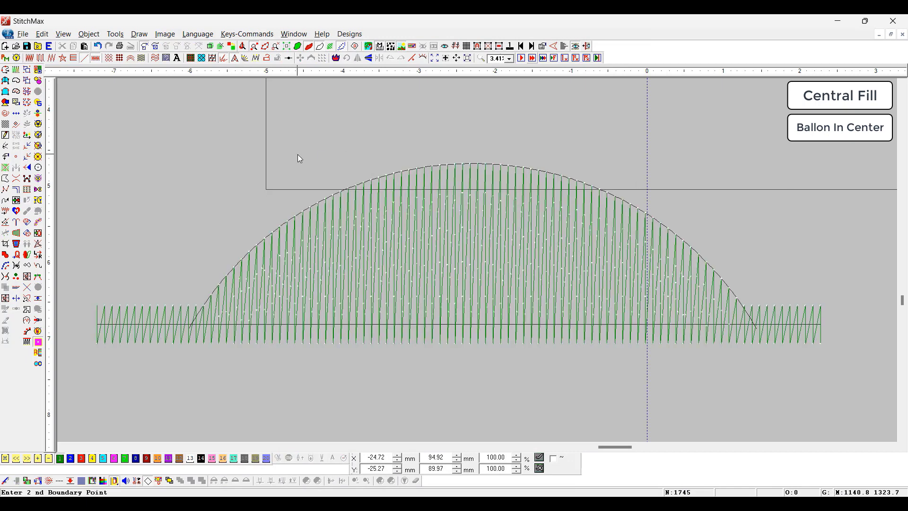